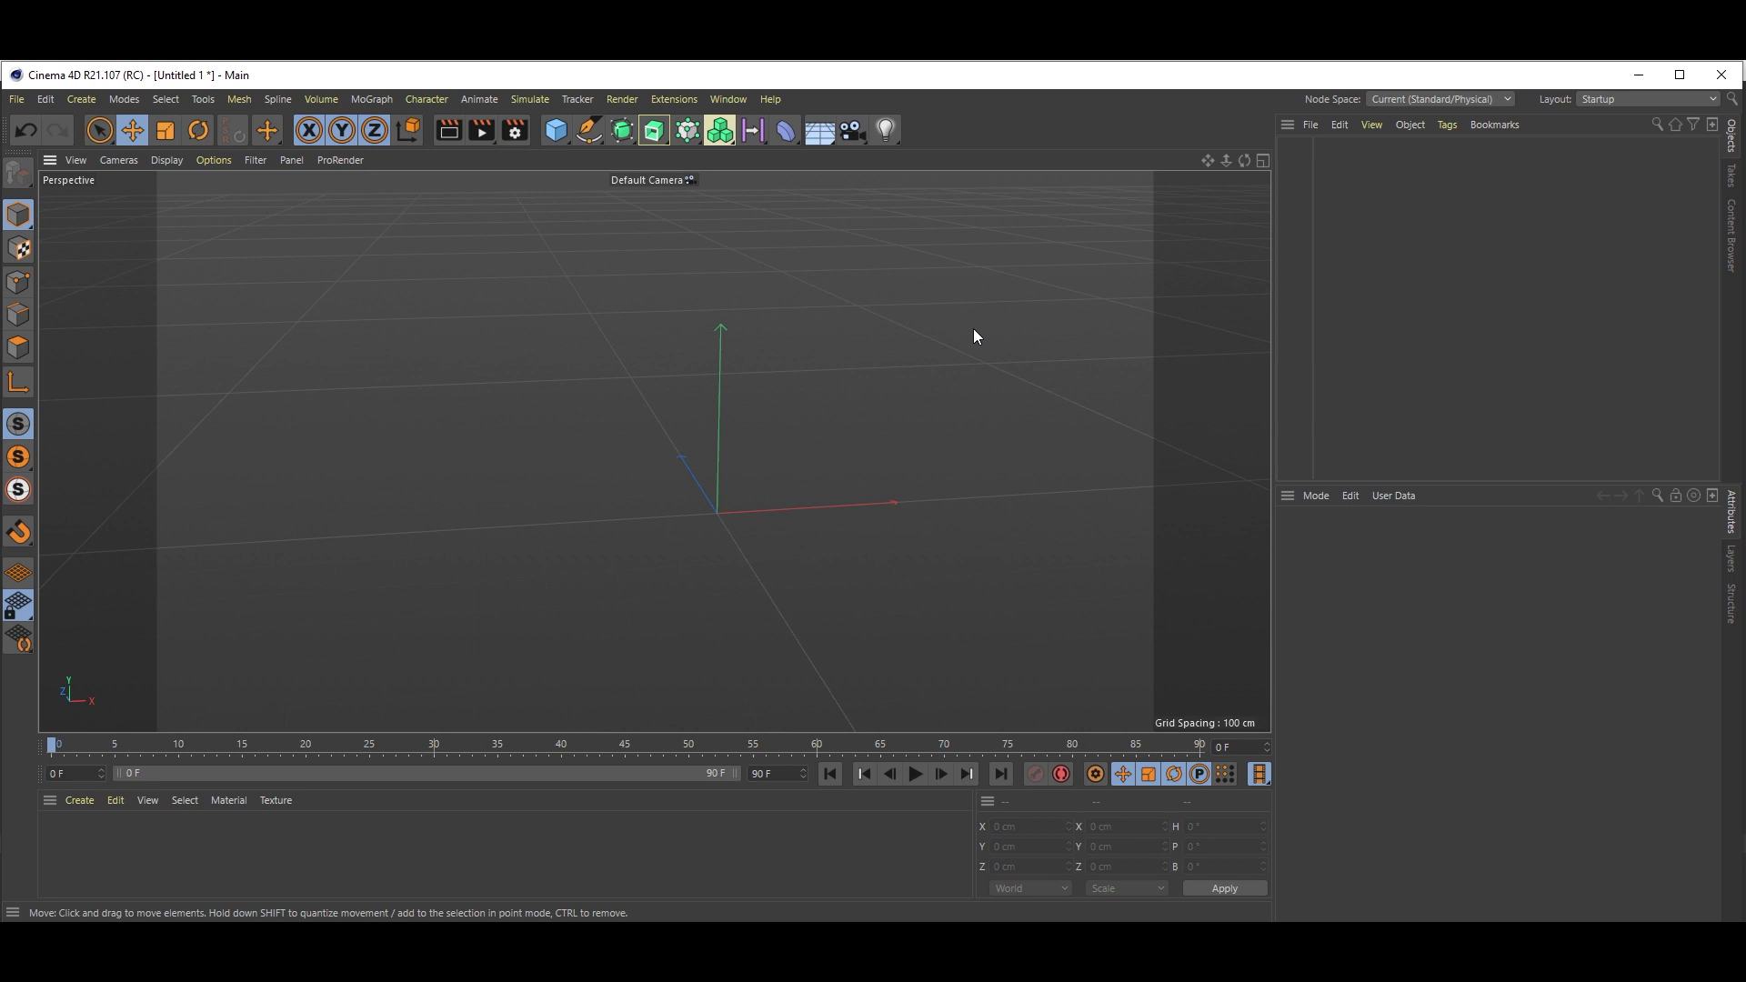
# - Add a default Torus and a default Sphere at the origin from the primitive palette
pyautogui.click(555, 138)
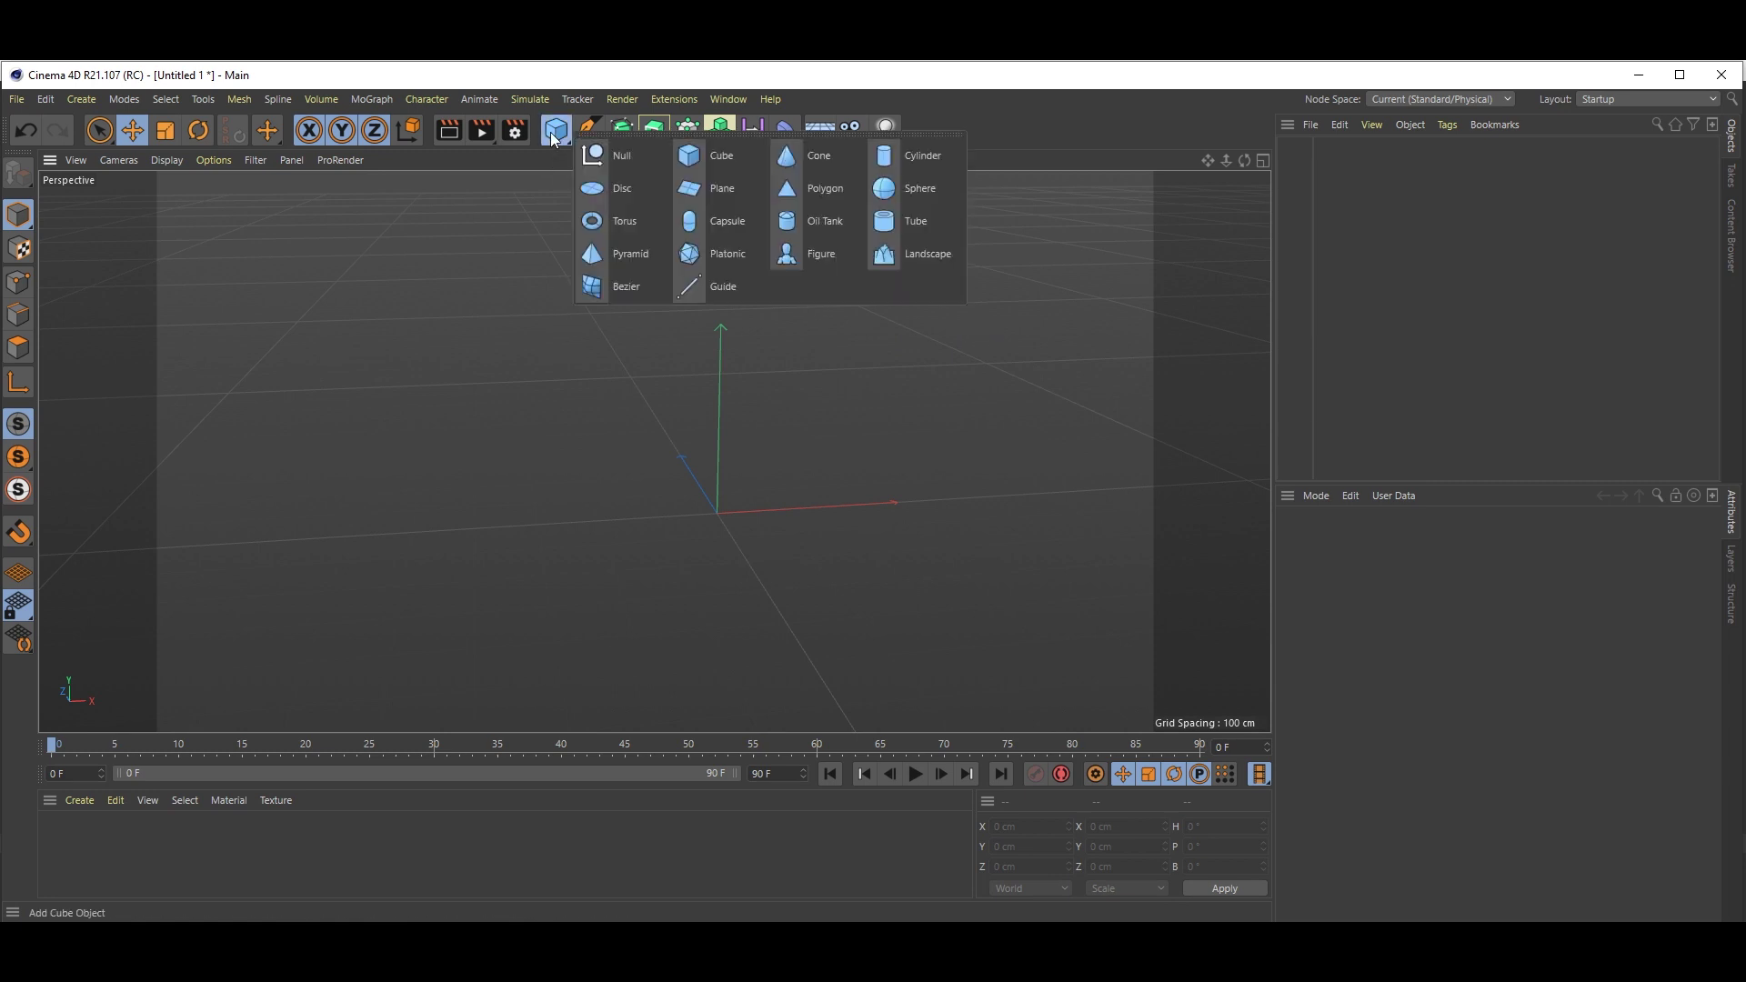
pyautogui.click(642, 226)
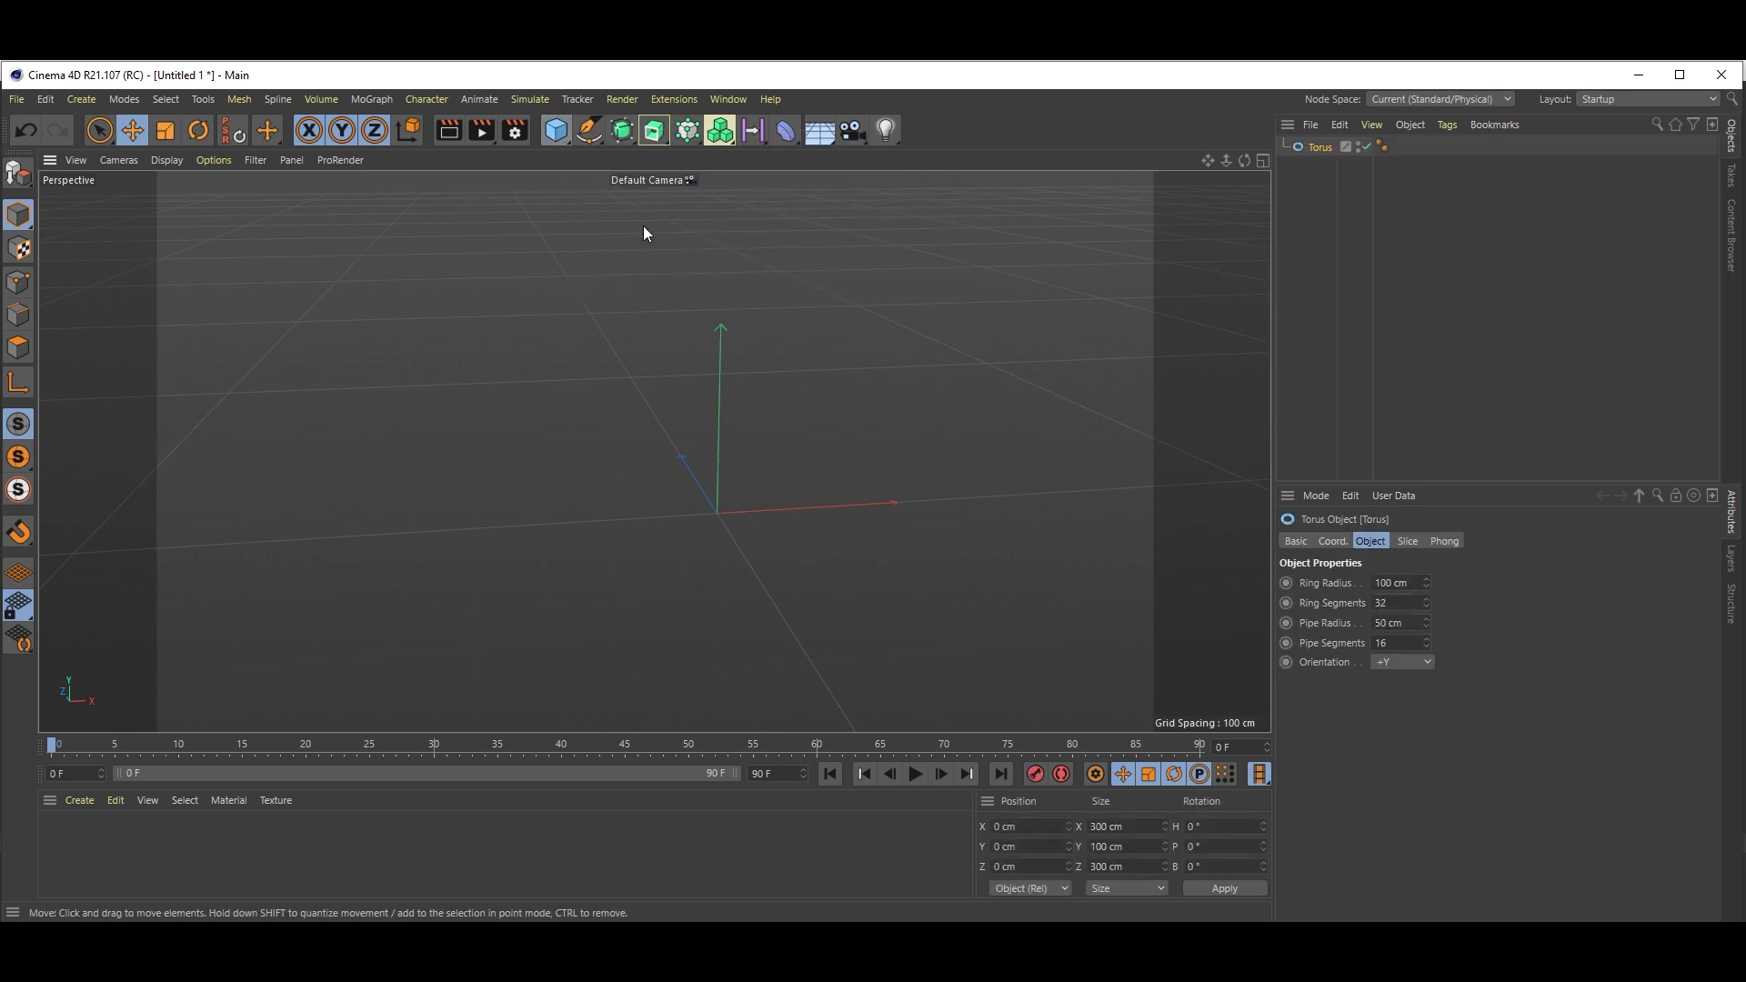
pyautogui.click(551, 138)
pyautogui.click(907, 188)
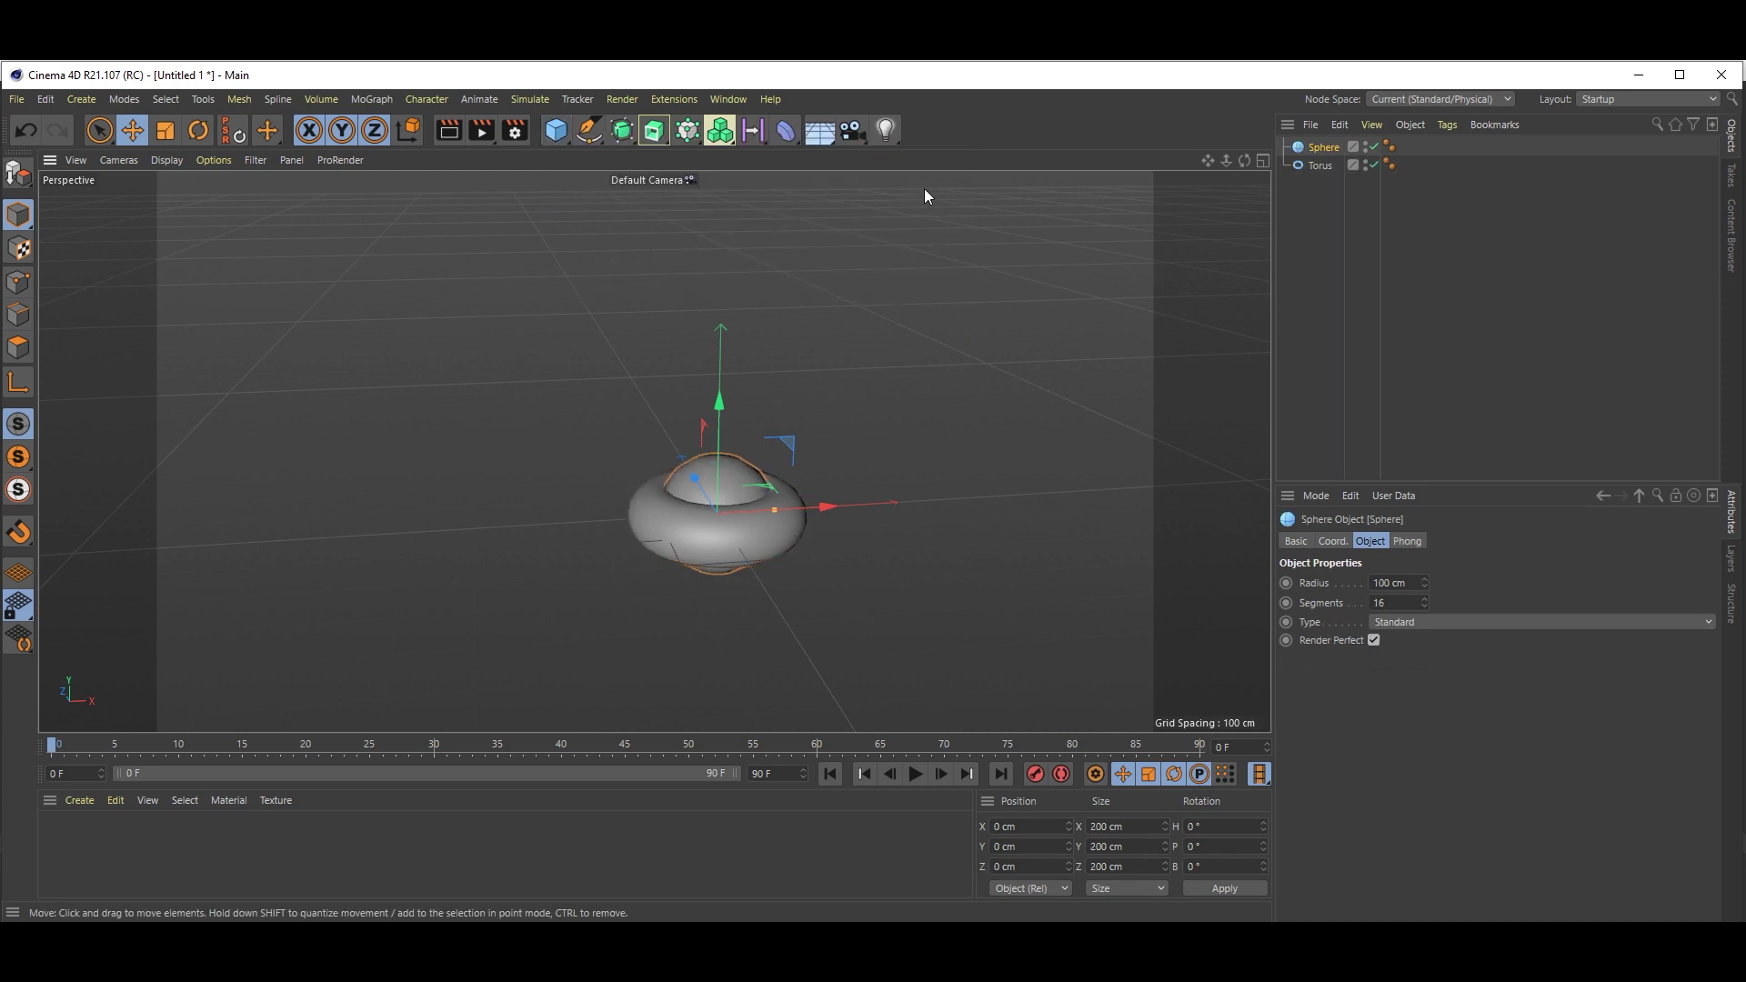
pyautogui.moveTo(768, 536); pyautogui.dragTo(688, 465, button='middle')
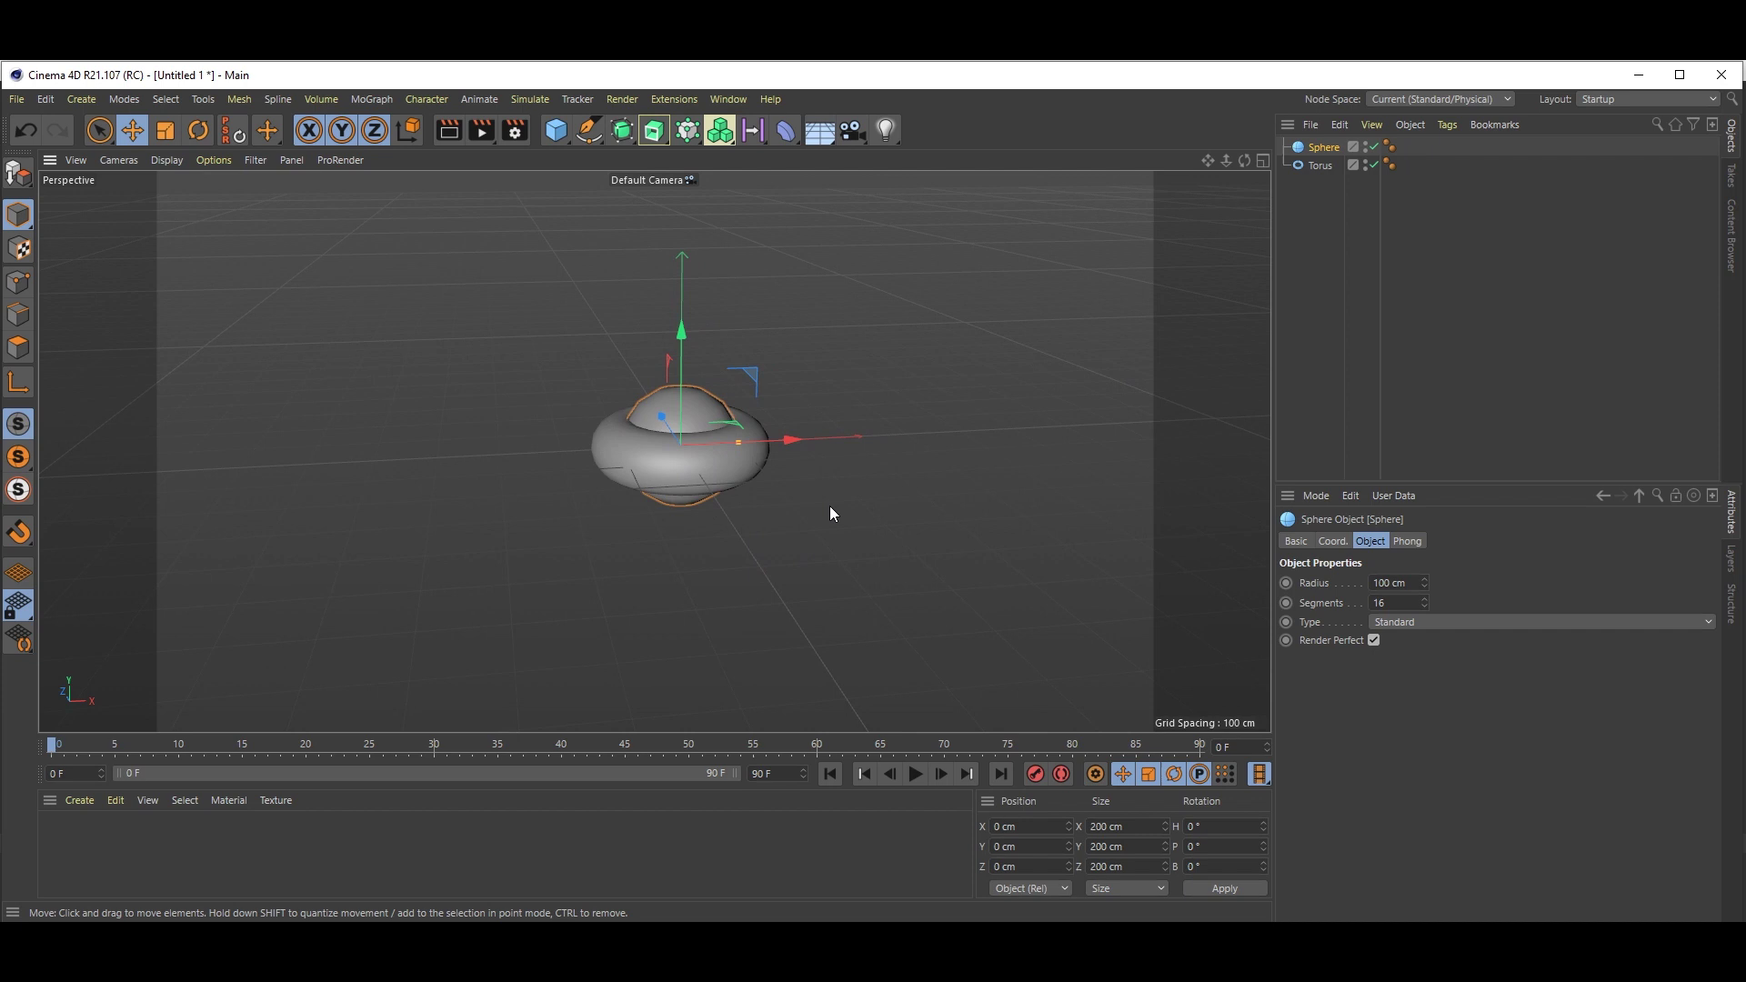
pyautogui.scroll(5, 831, 508)
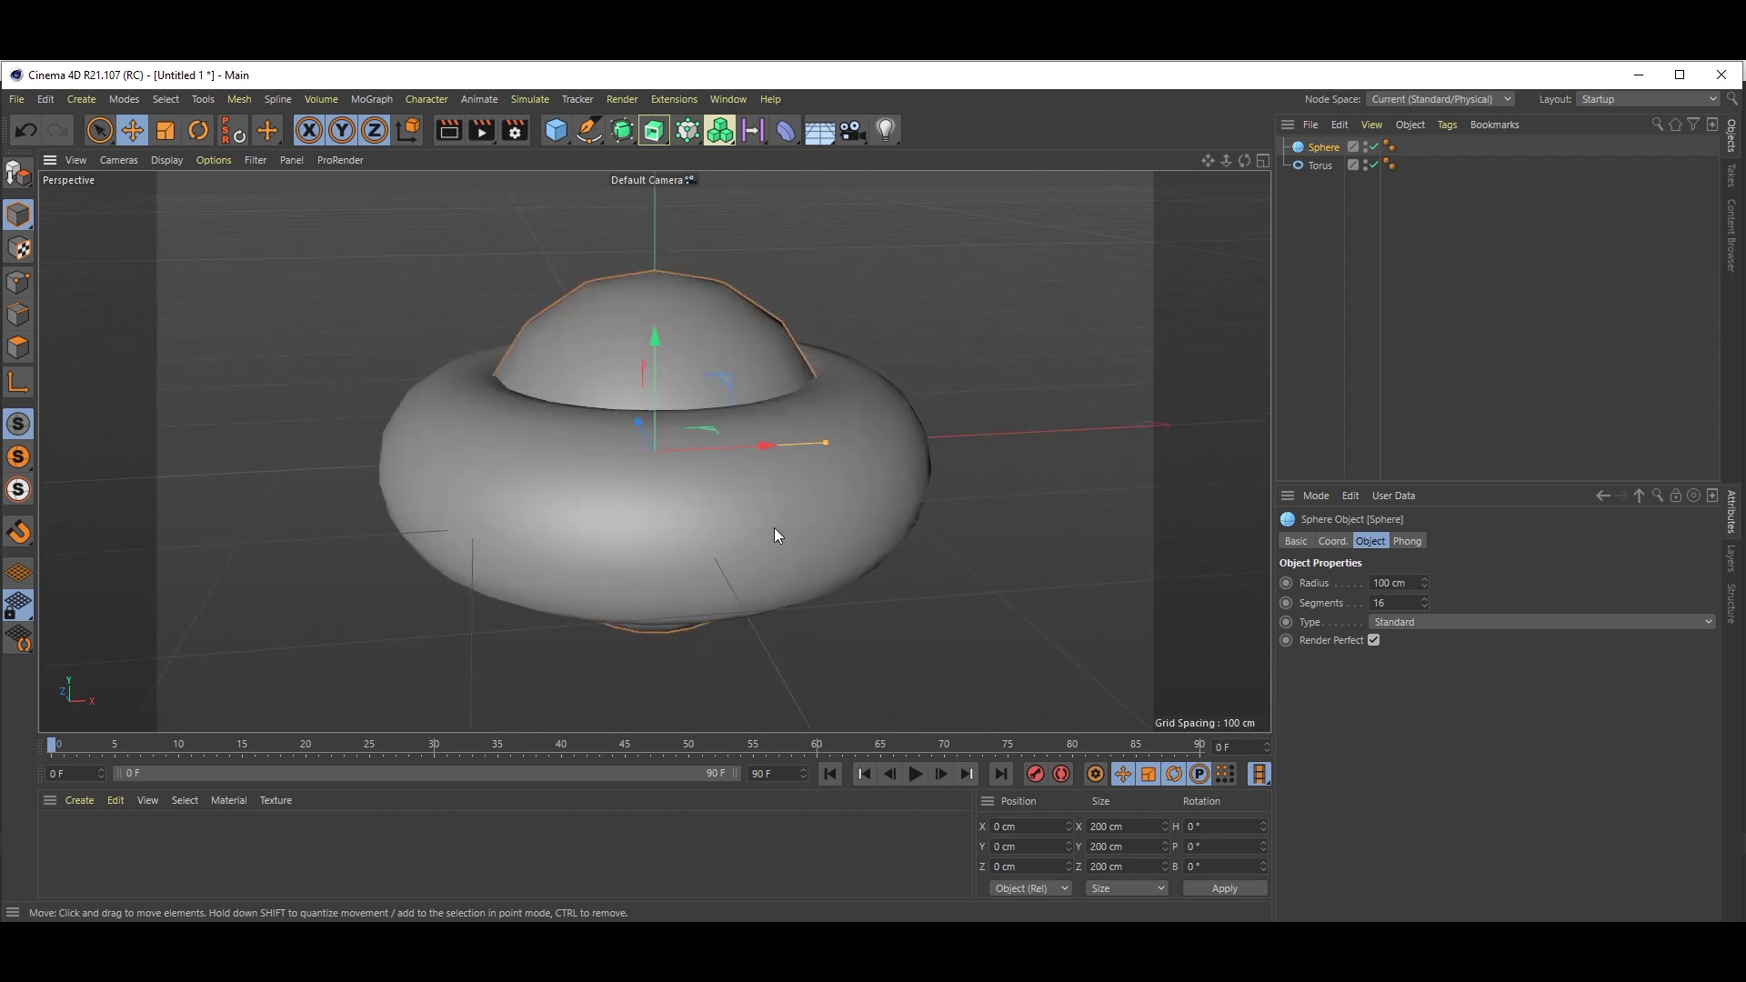
pyautogui.scroll(-3, 749, 422)
# - Change the torus Pipe Radius to 20 cm in its Object attributes
pyautogui.keyDown('alt'); pyautogui.moveTo(689, 428); pyautogui.dragTo(844, 447); pyautogui.keyUp('alt')
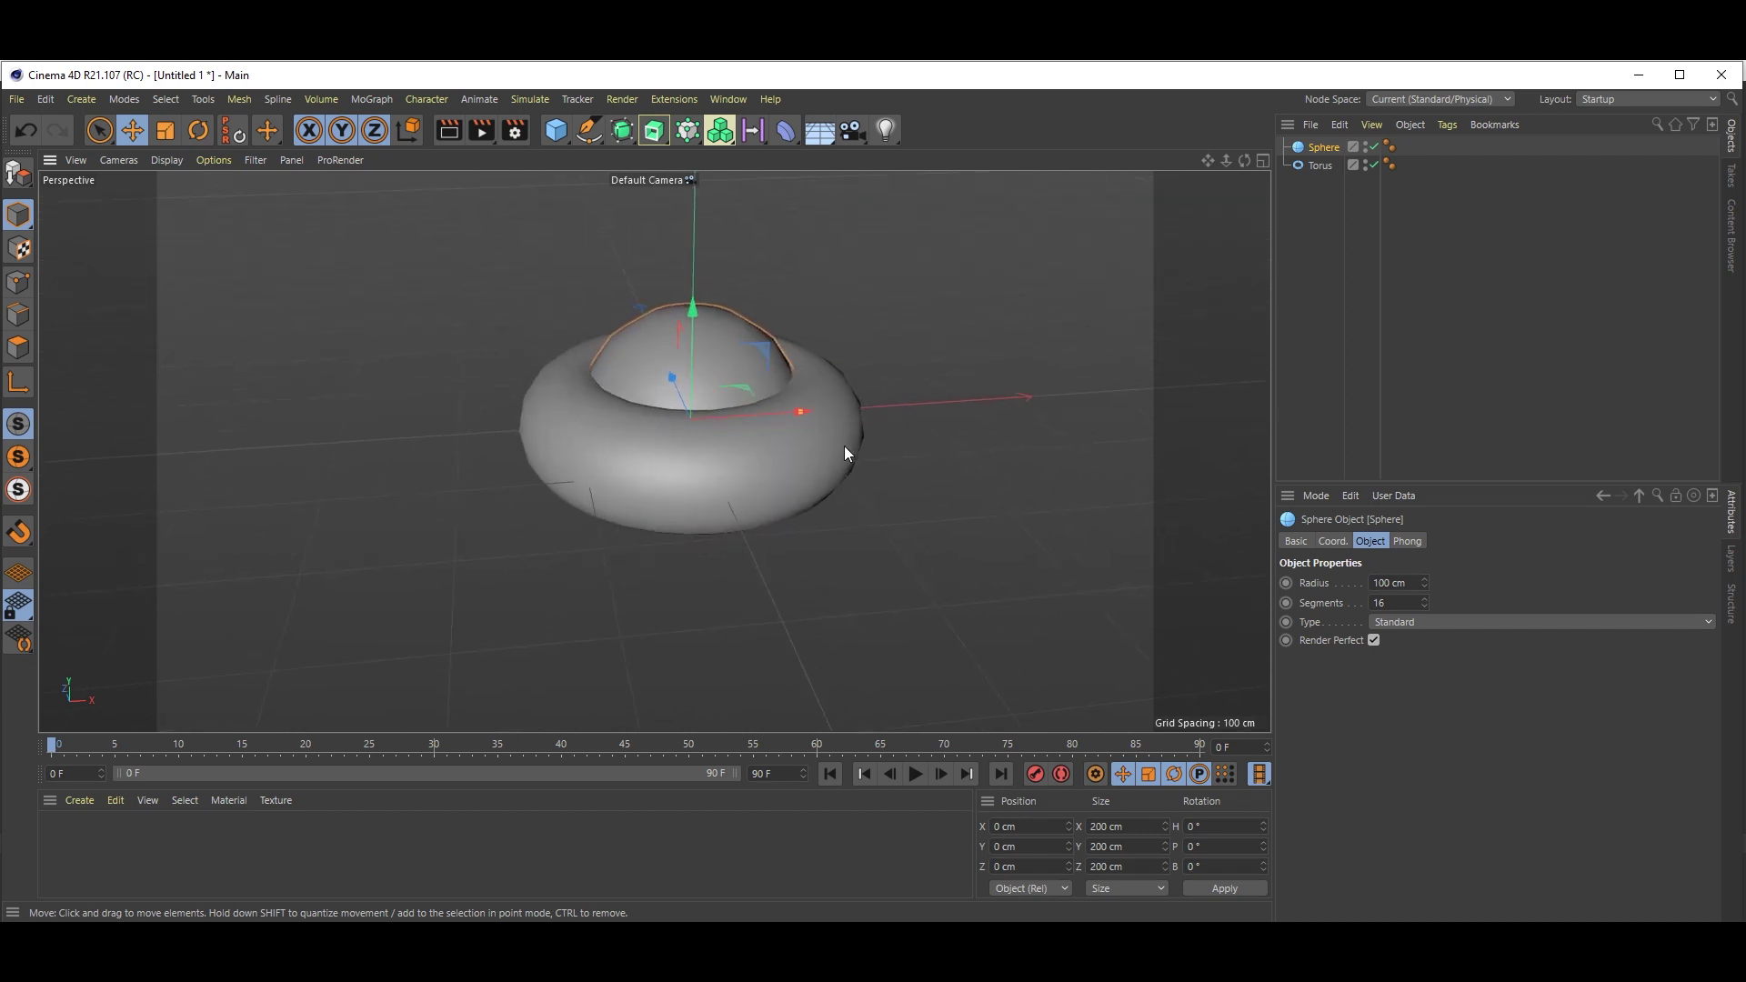
pyautogui.click(823, 452)
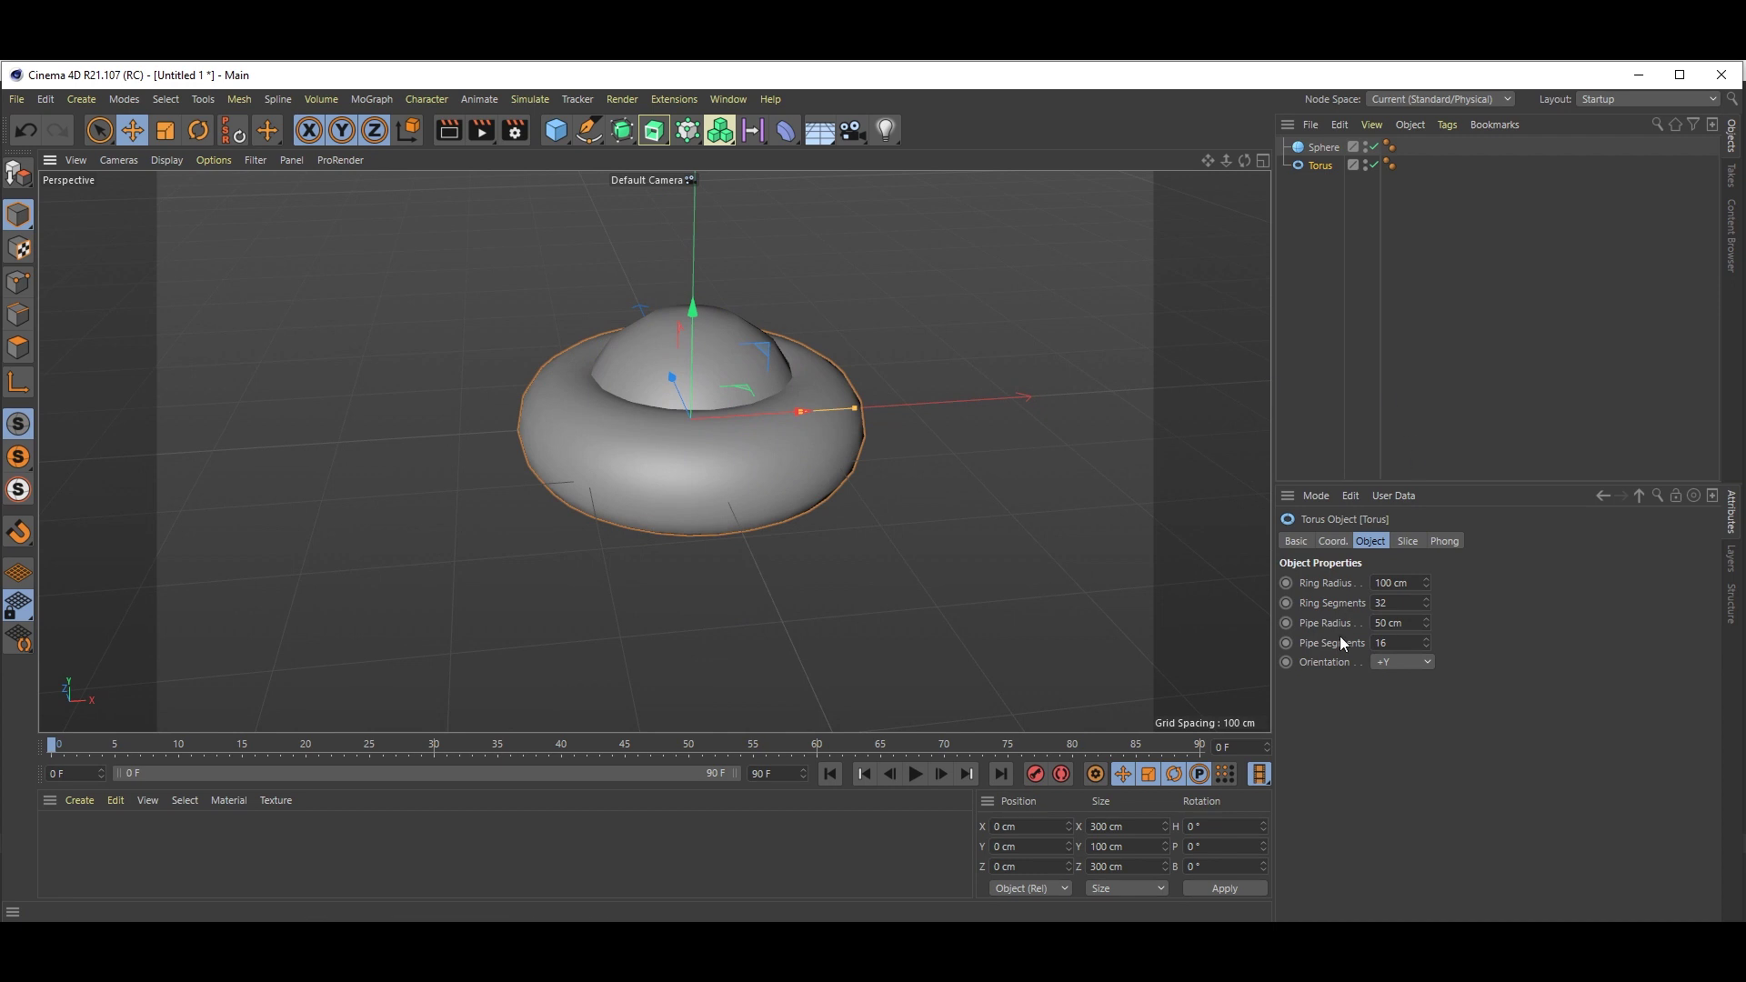
pyautogui.click(1309, 623)
pyautogui.moveTo(1415, 626); pyautogui.dragTo(1319, 629)
pyautogui.write('20')
pyautogui.press('Return')
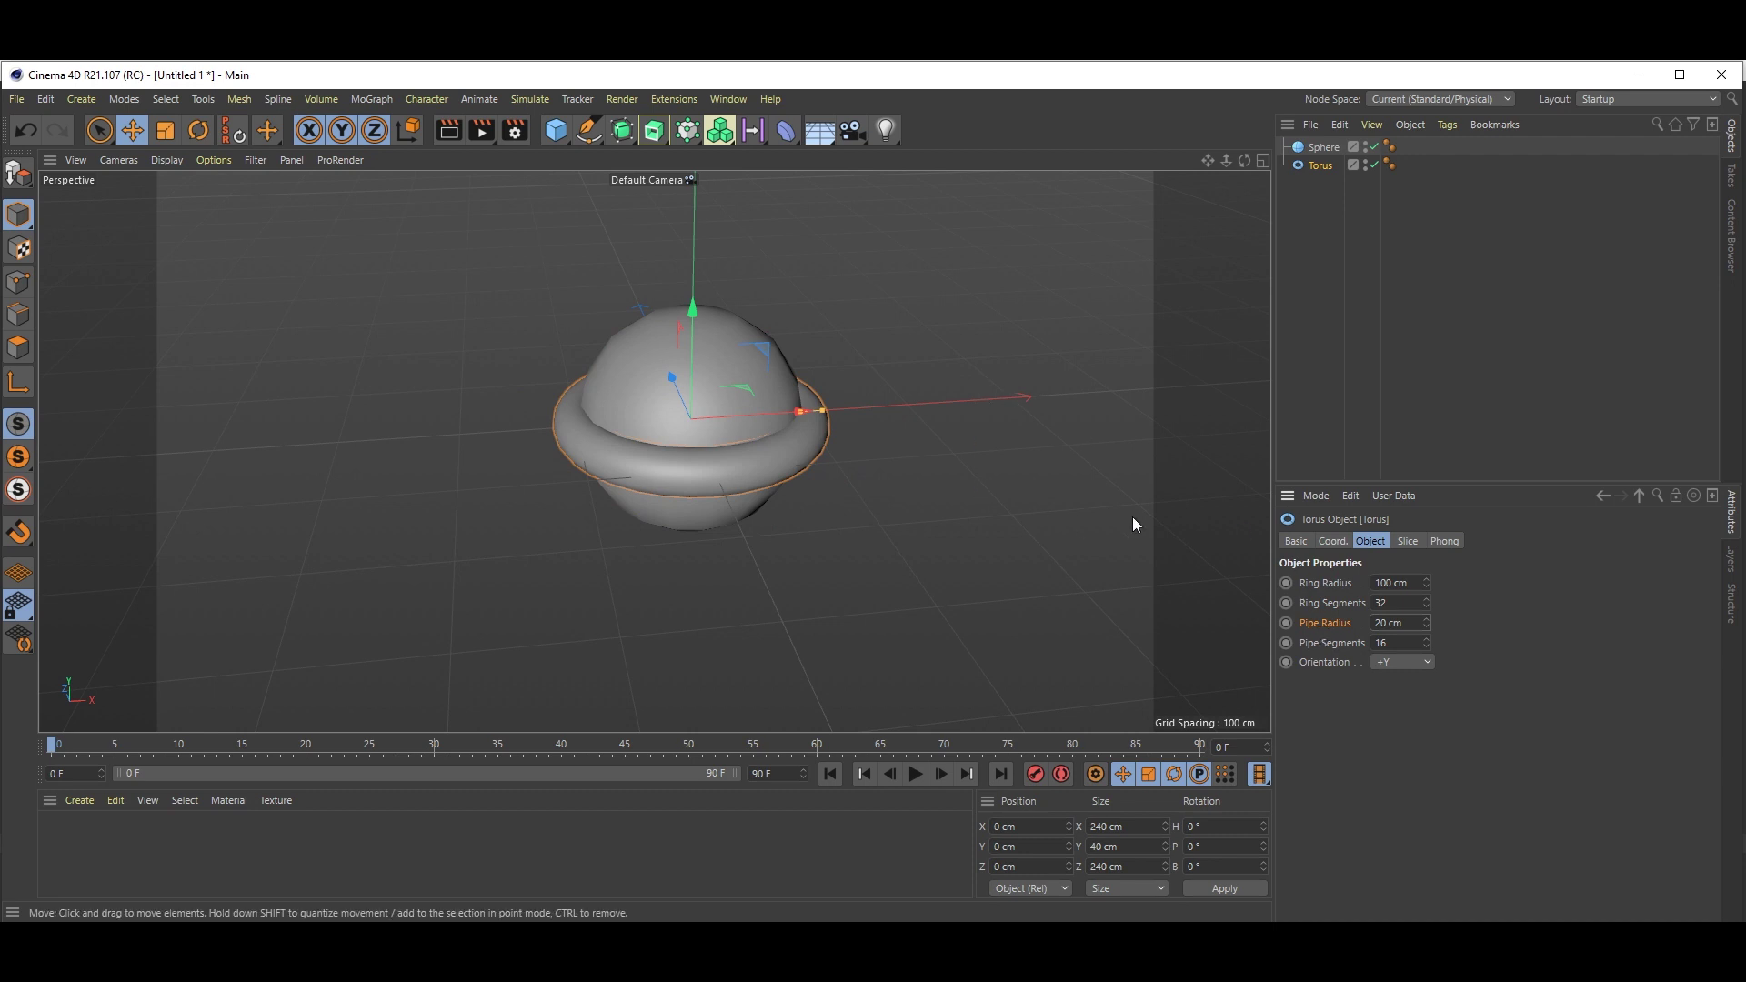
# - Move the sphere up its Y axis to about 453 cm above the torus
pyautogui.click(788, 351)
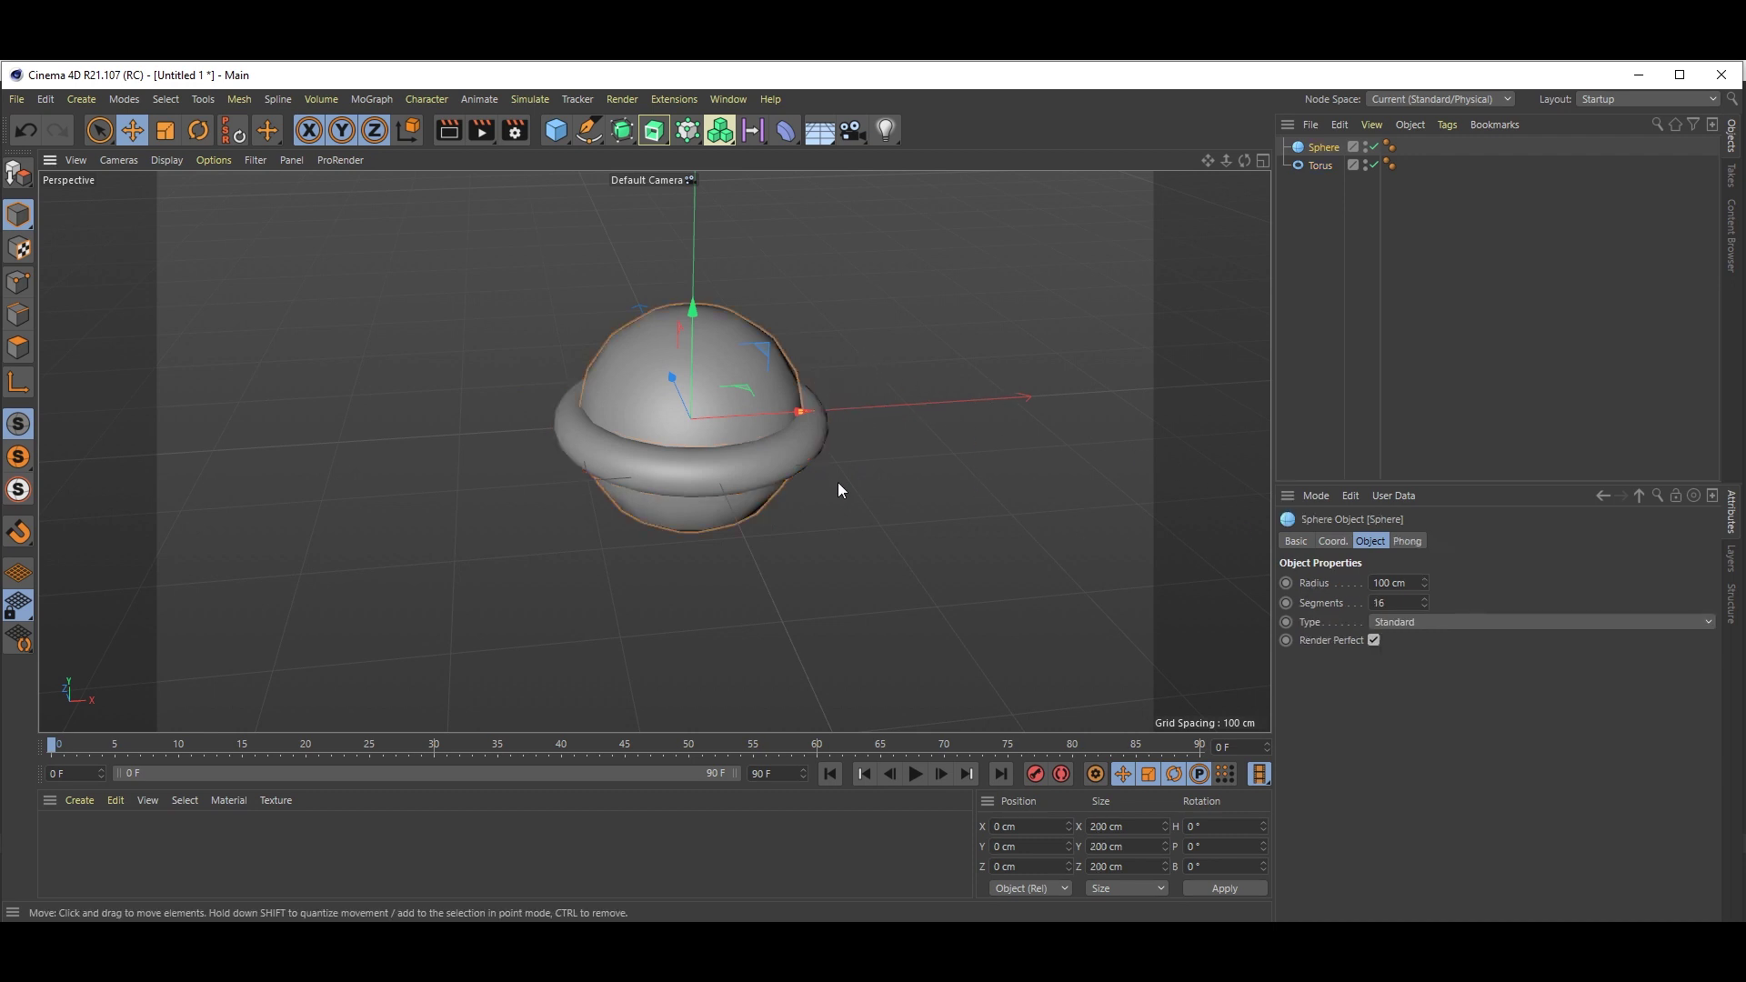
pyautogui.scroll(-3, 697, 503)
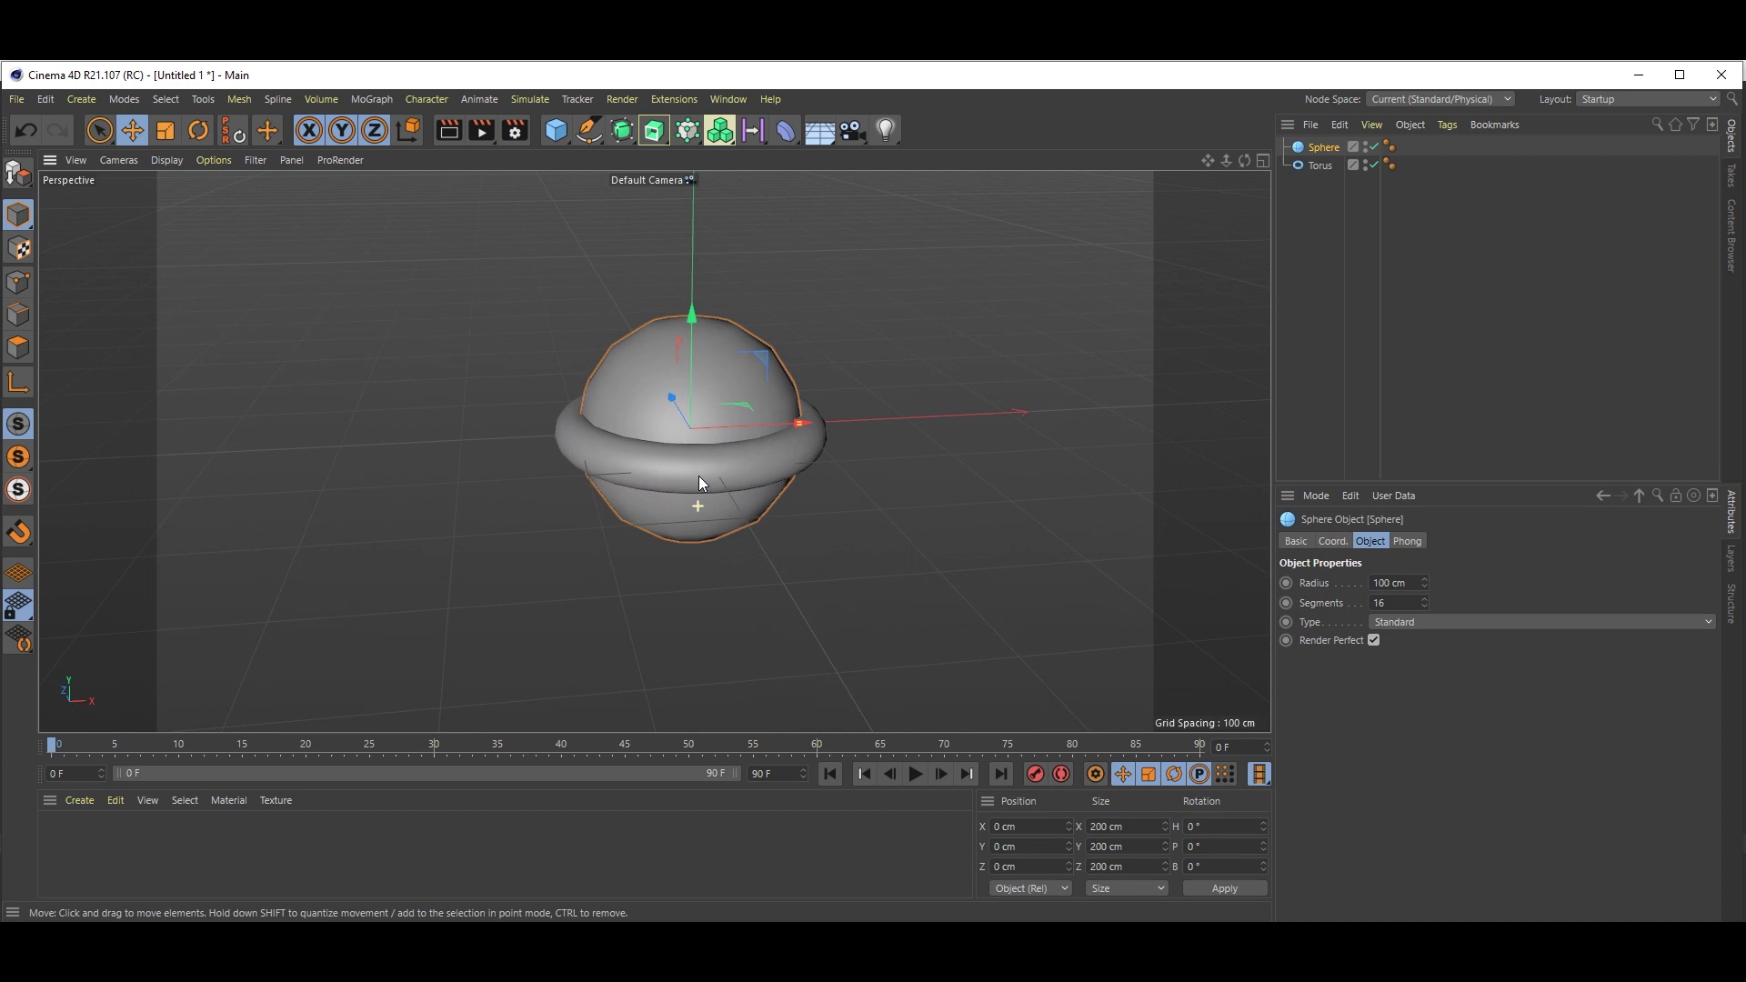
pyautogui.keyDown('alt'); pyautogui.moveTo(684, 497); pyautogui.dragTo(676, 377); pyautogui.keyUp('alt')
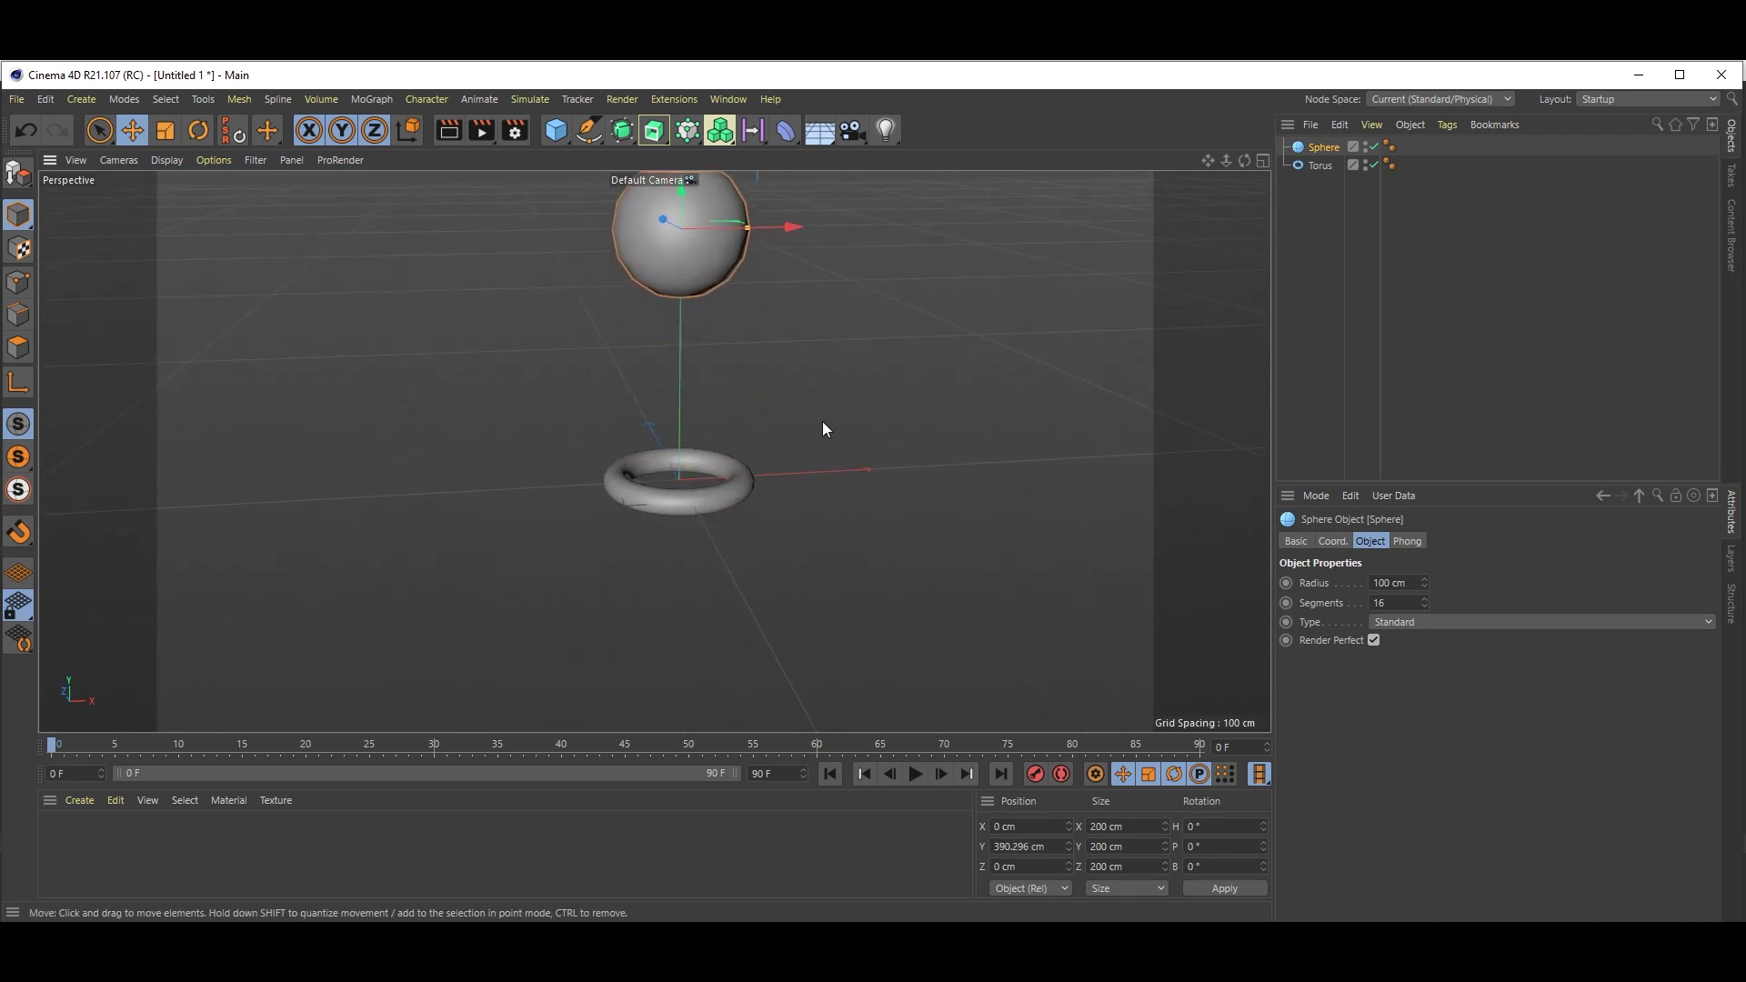
pyautogui.moveTo(823, 428)
pyautogui.keyDown('alt'); pyautogui.mouseDown()
pyautogui.moveTo(705, 517)
pyautogui.moveTo(629, 364)
pyautogui.mouseUp(); pyautogui.keyUp('alt')
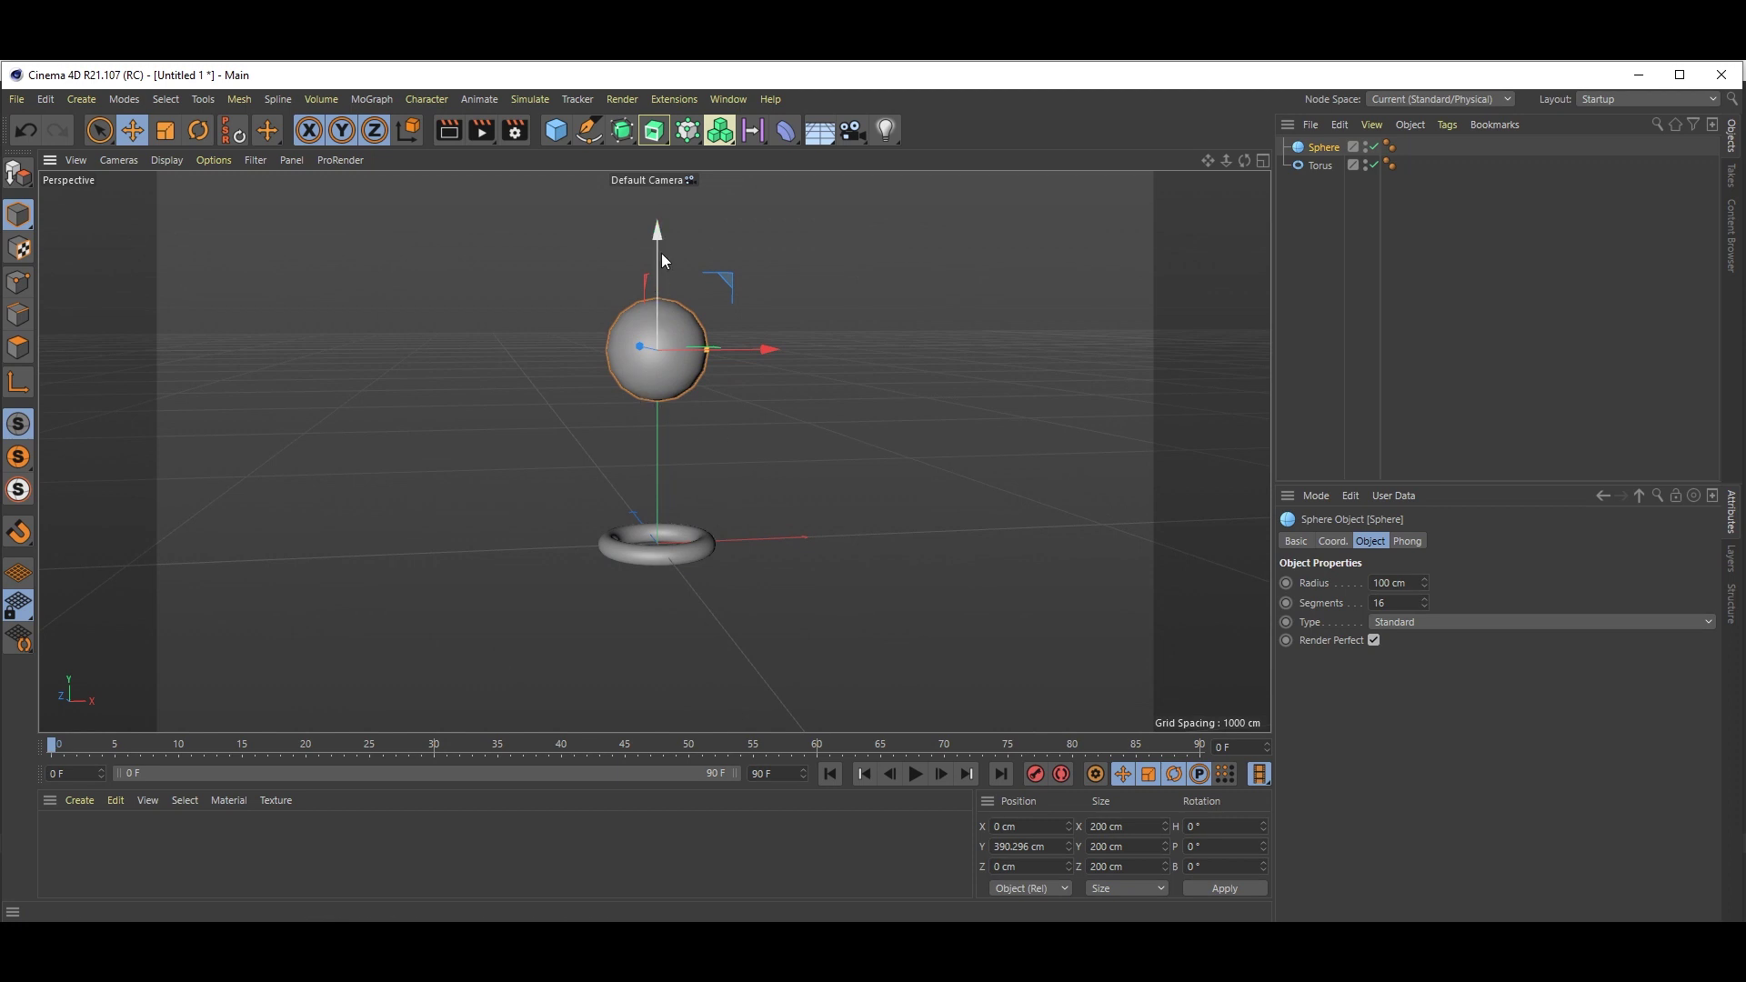
pyautogui.moveTo(662, 260)
pyautogui.mouseDown()
pyautogui.moveTo(665, 226)
pyautogui.moveTo(645, 437)
pyautogui.moveTo(706, 588)
pyautogui.mouseUp()
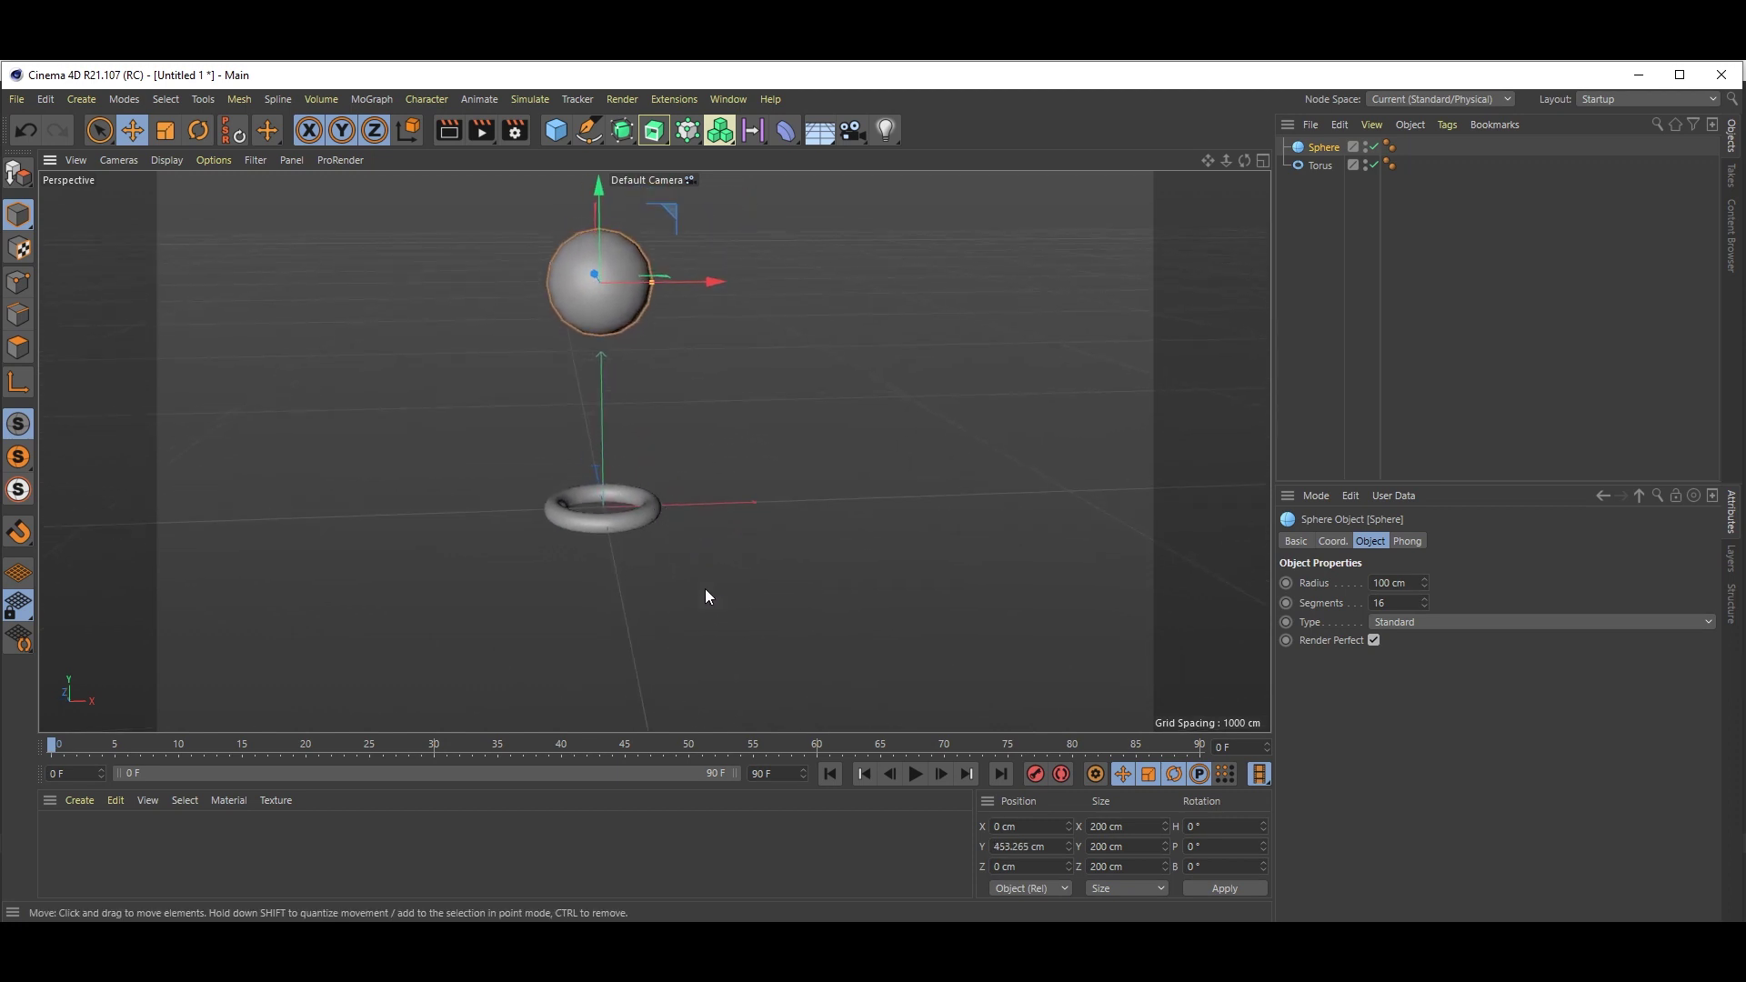
# - Give the sphere a Soft Body tag and the torus a Collider Body tag
pyautogui.rightClick(1323, 151)
pyautogui.moveTo(1381, 361)
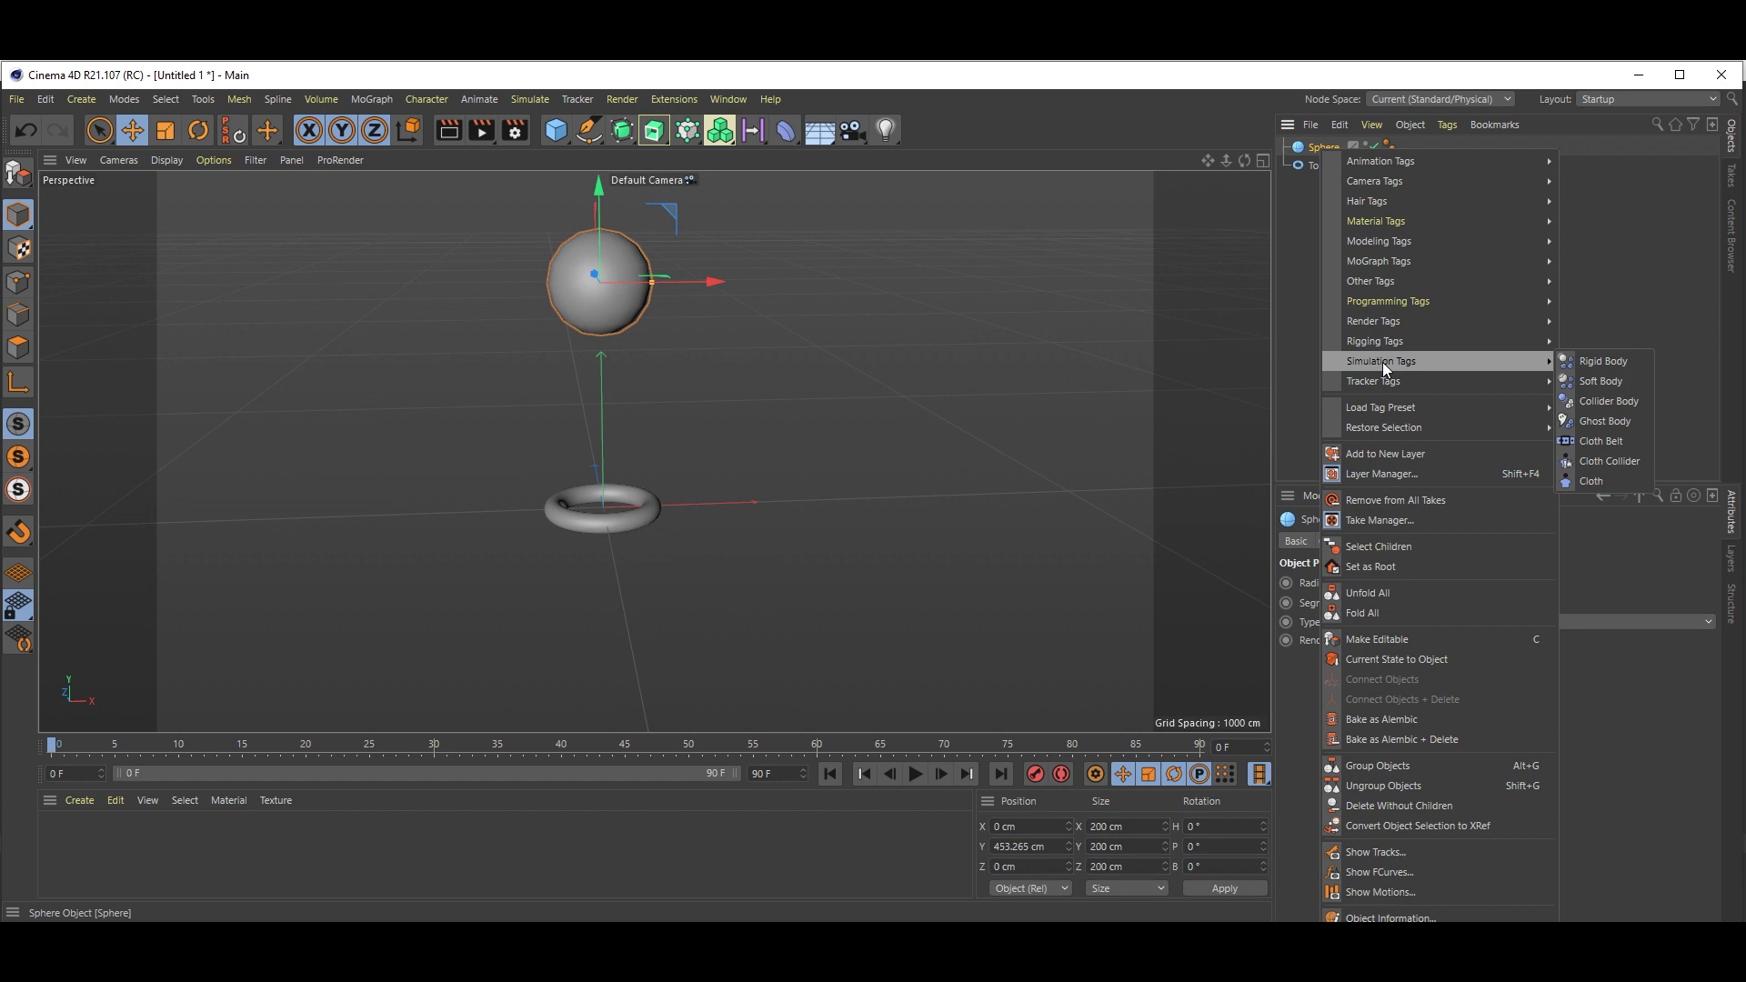
pyautogui.click(1606, 381)
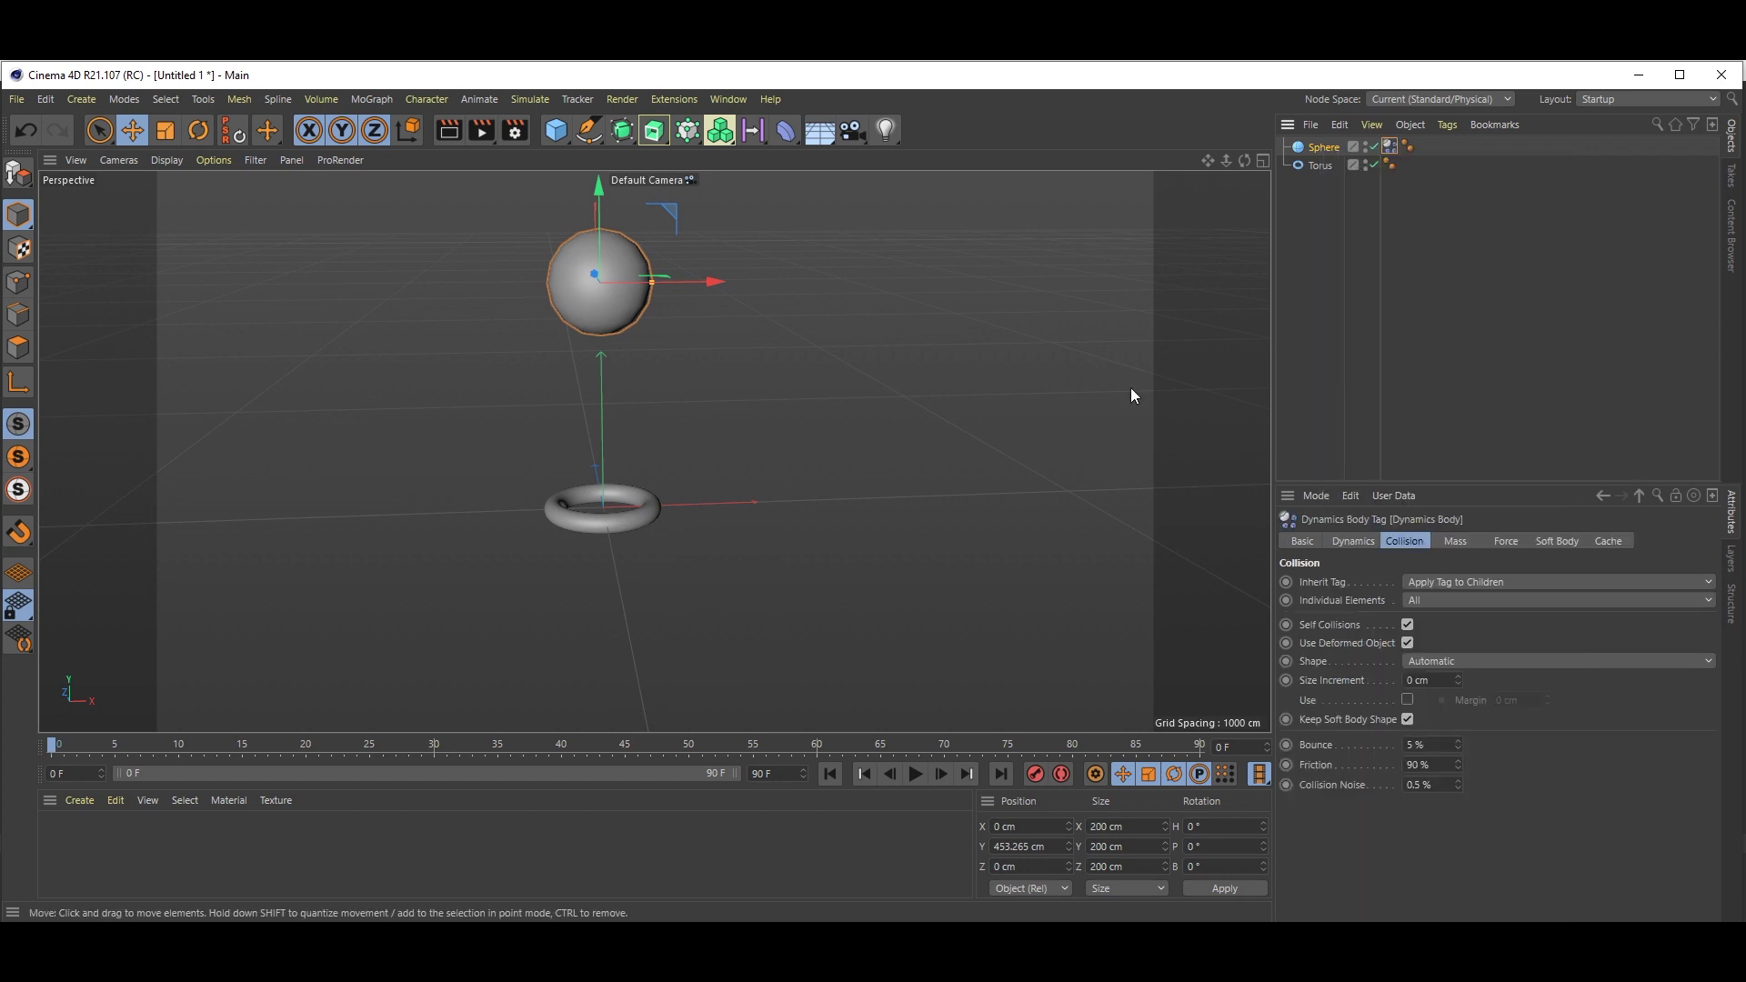
pyautogui.click(1319, 169)
pyautogui.rightClick(1318, 169)
pyautogui.moveTo(1381, 383)
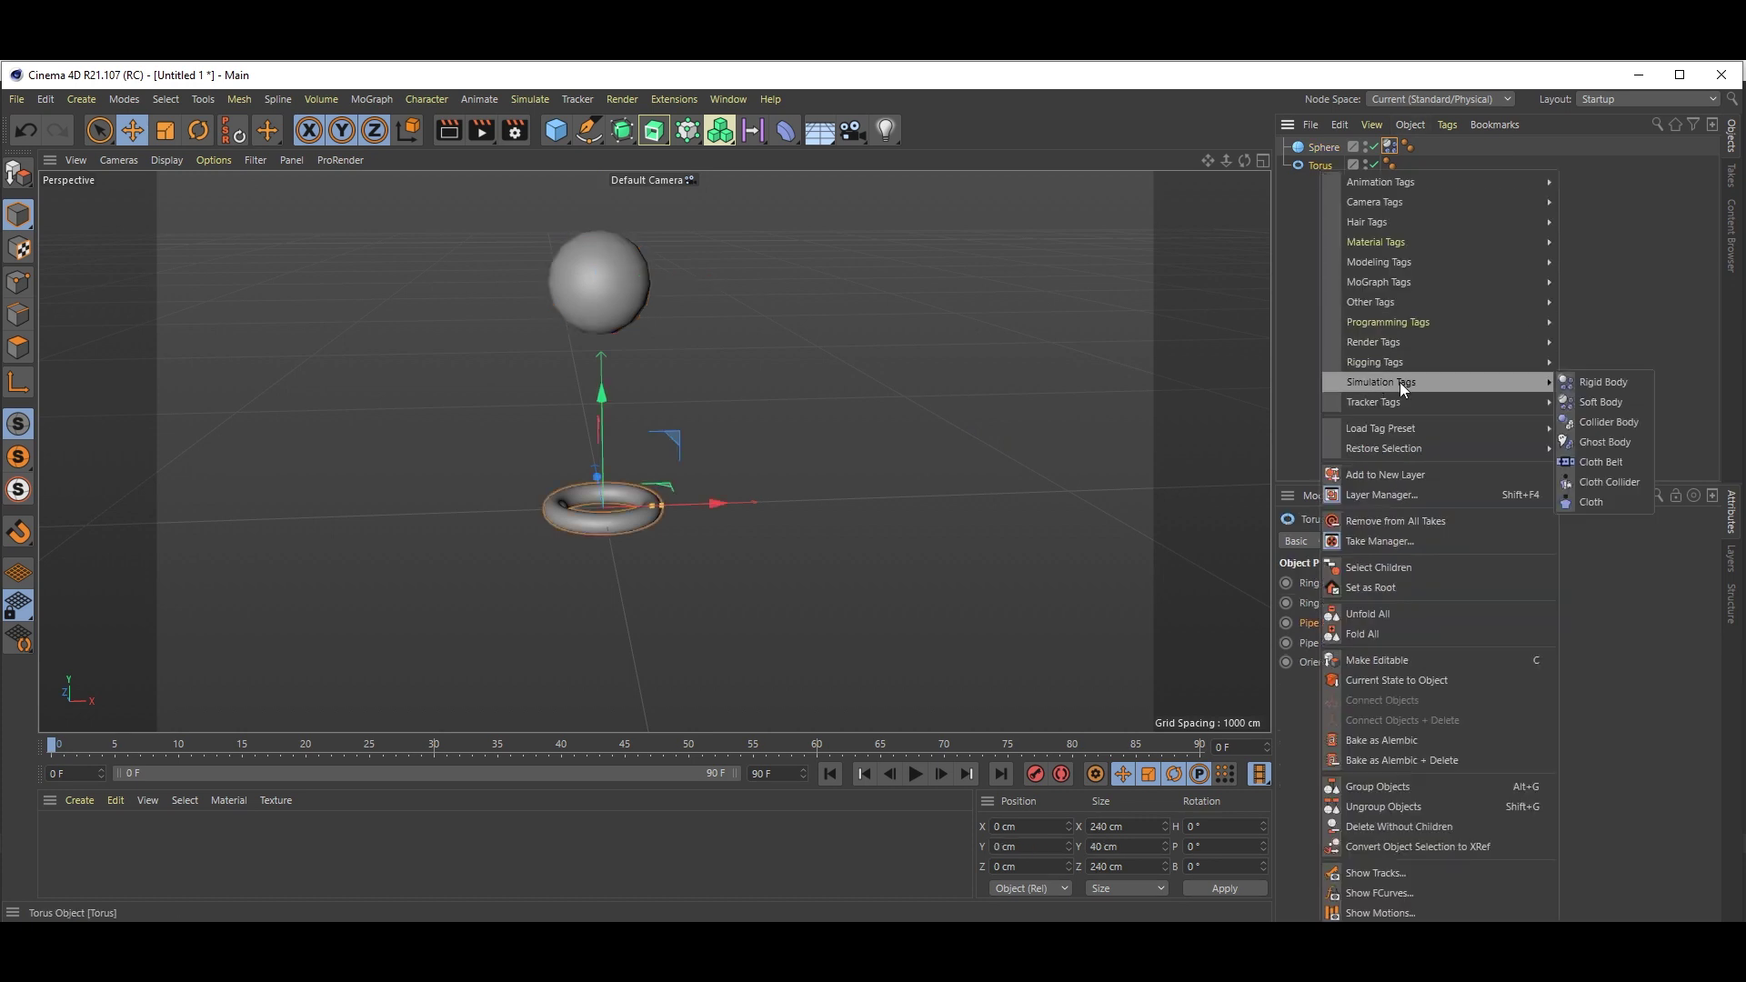
pyautogui.click(1611, 422)
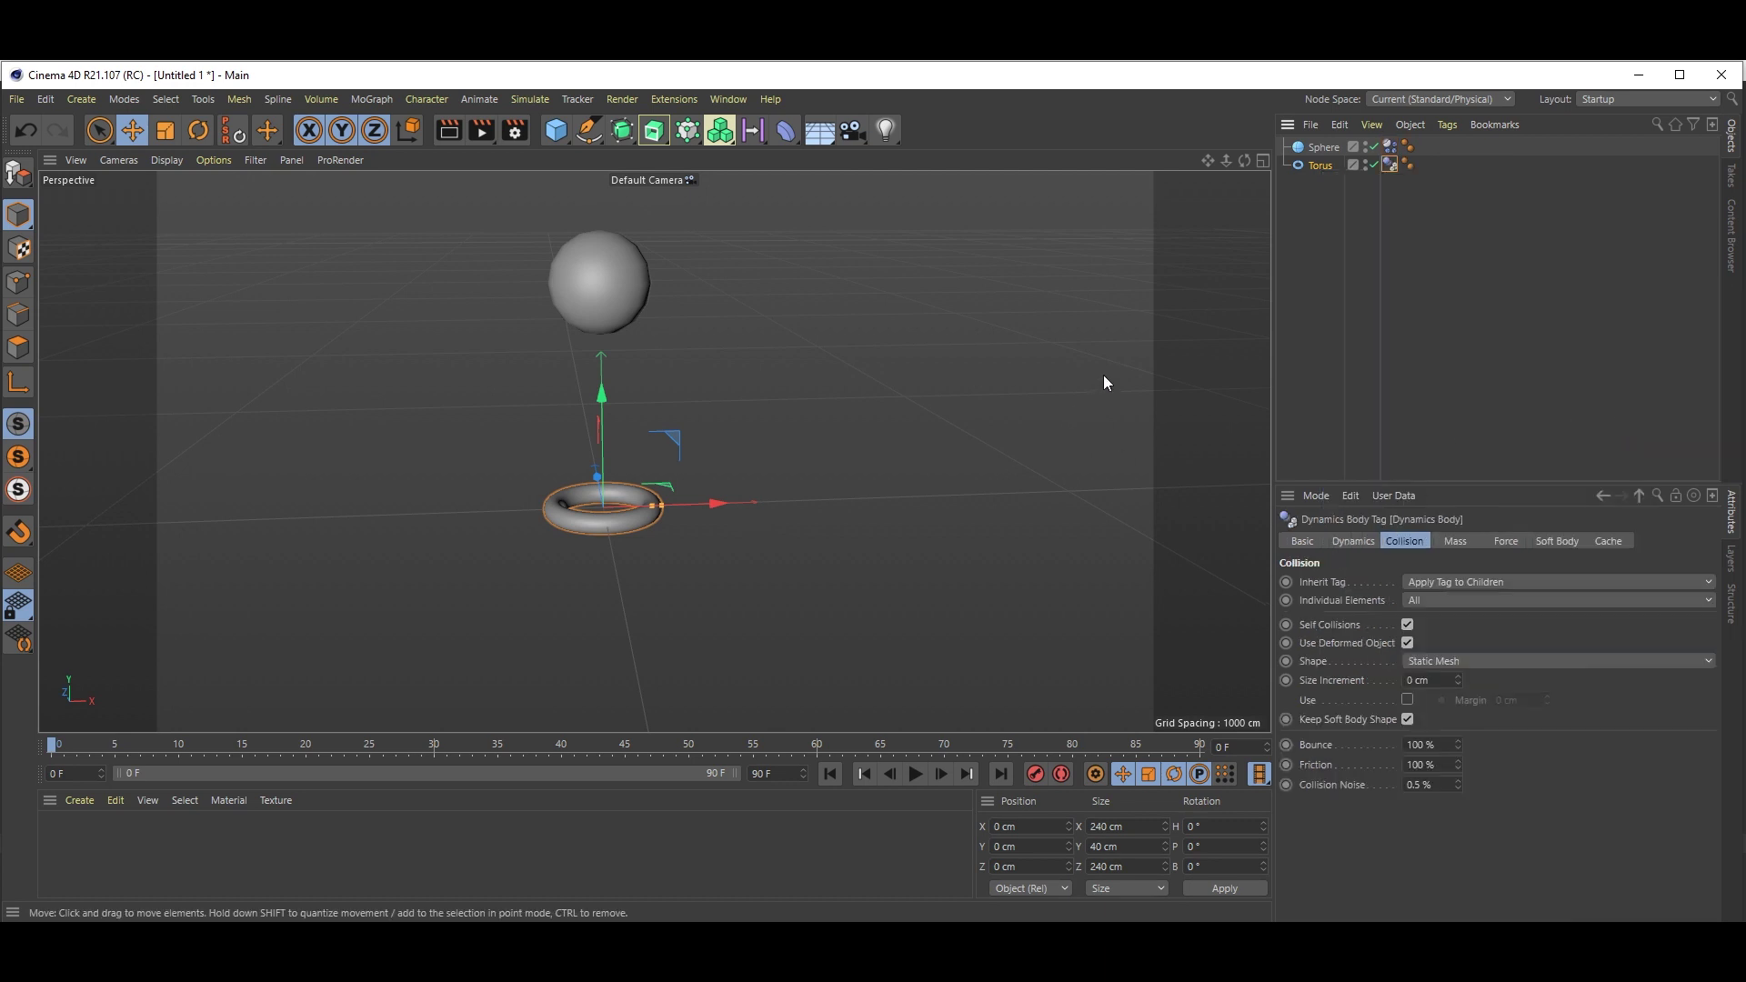
pyautogui.keyDown('alt'); pyautogui.moveTo(616, 469); pyautogui.dragTo(663, 460); pyautogui.keyUp('alt')
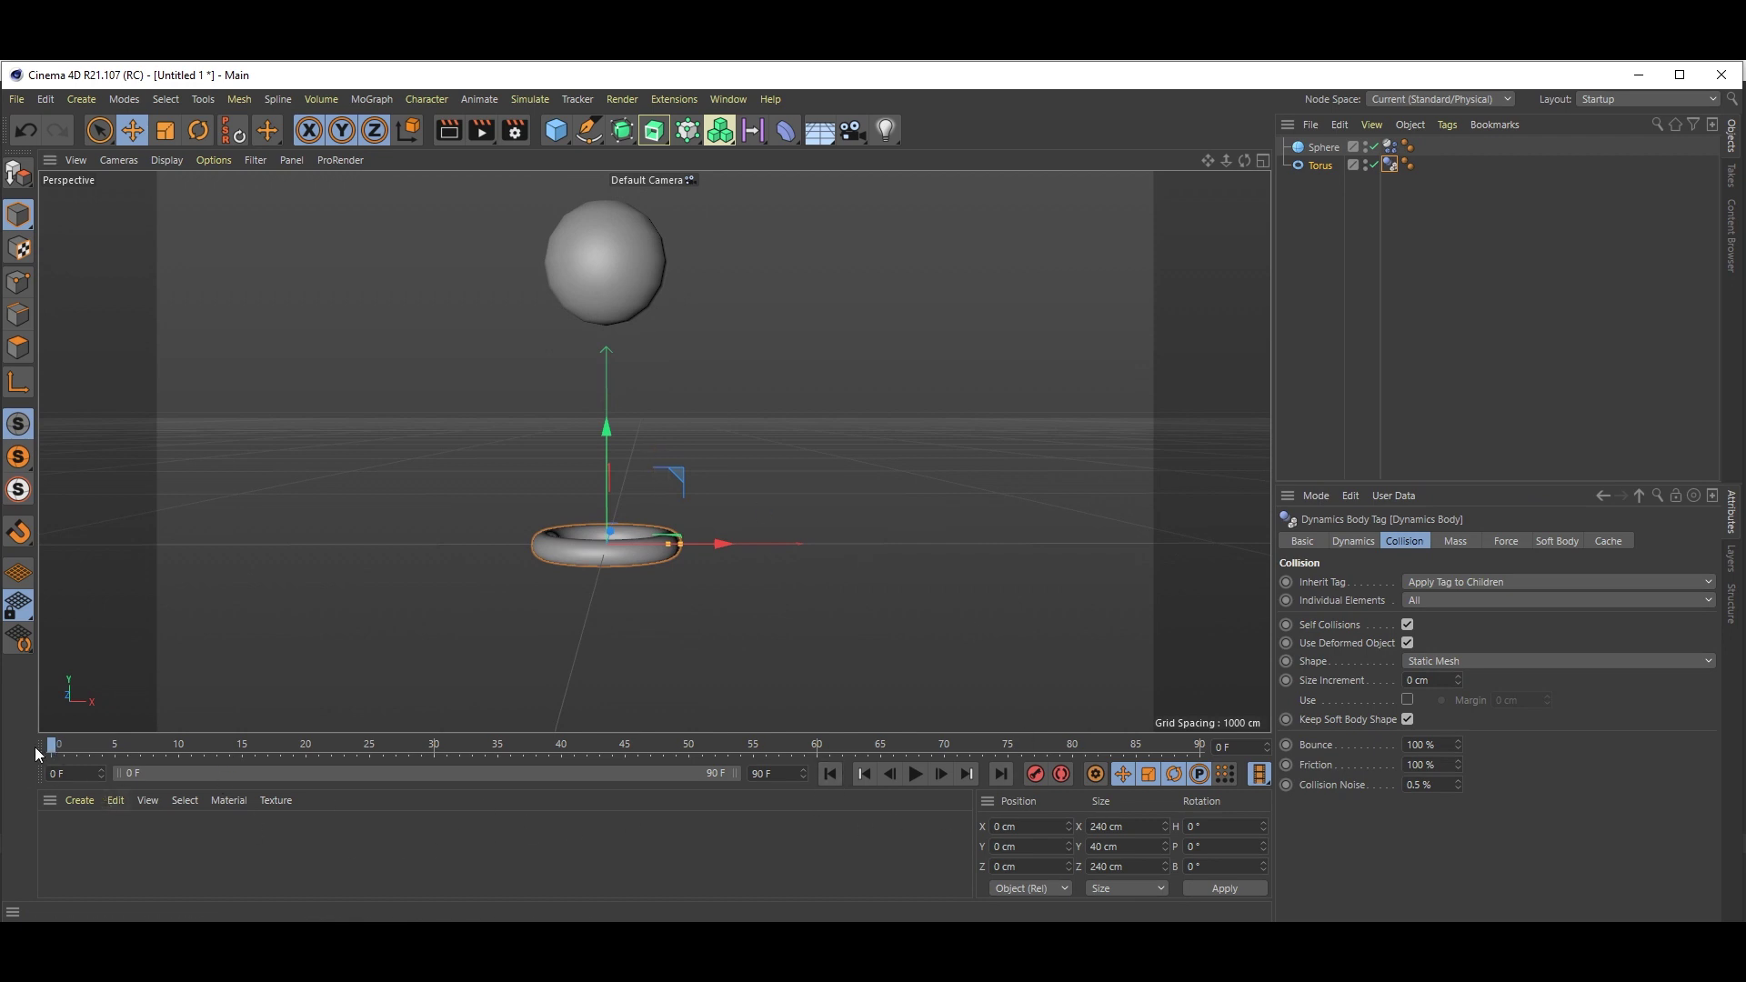
# - Play the simulation to frame 51, then deselect everything in the Object Manager
pyautogui.click(914, 774)
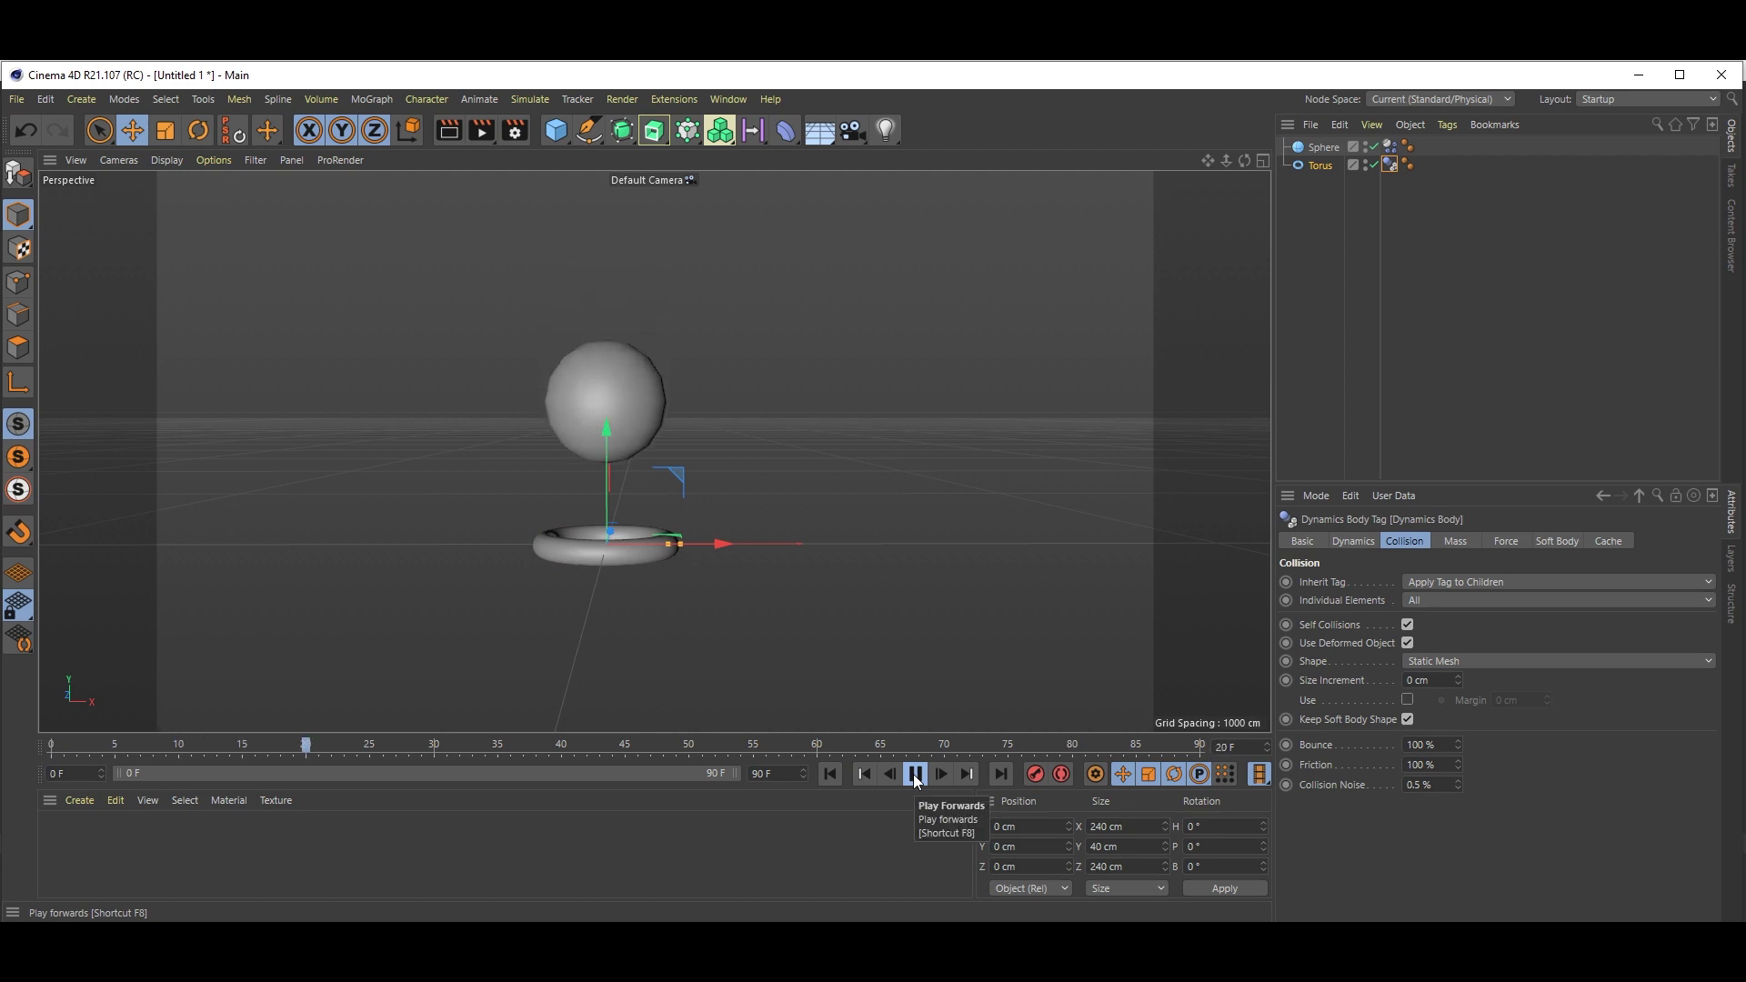
pyautogui.click(914, 773)
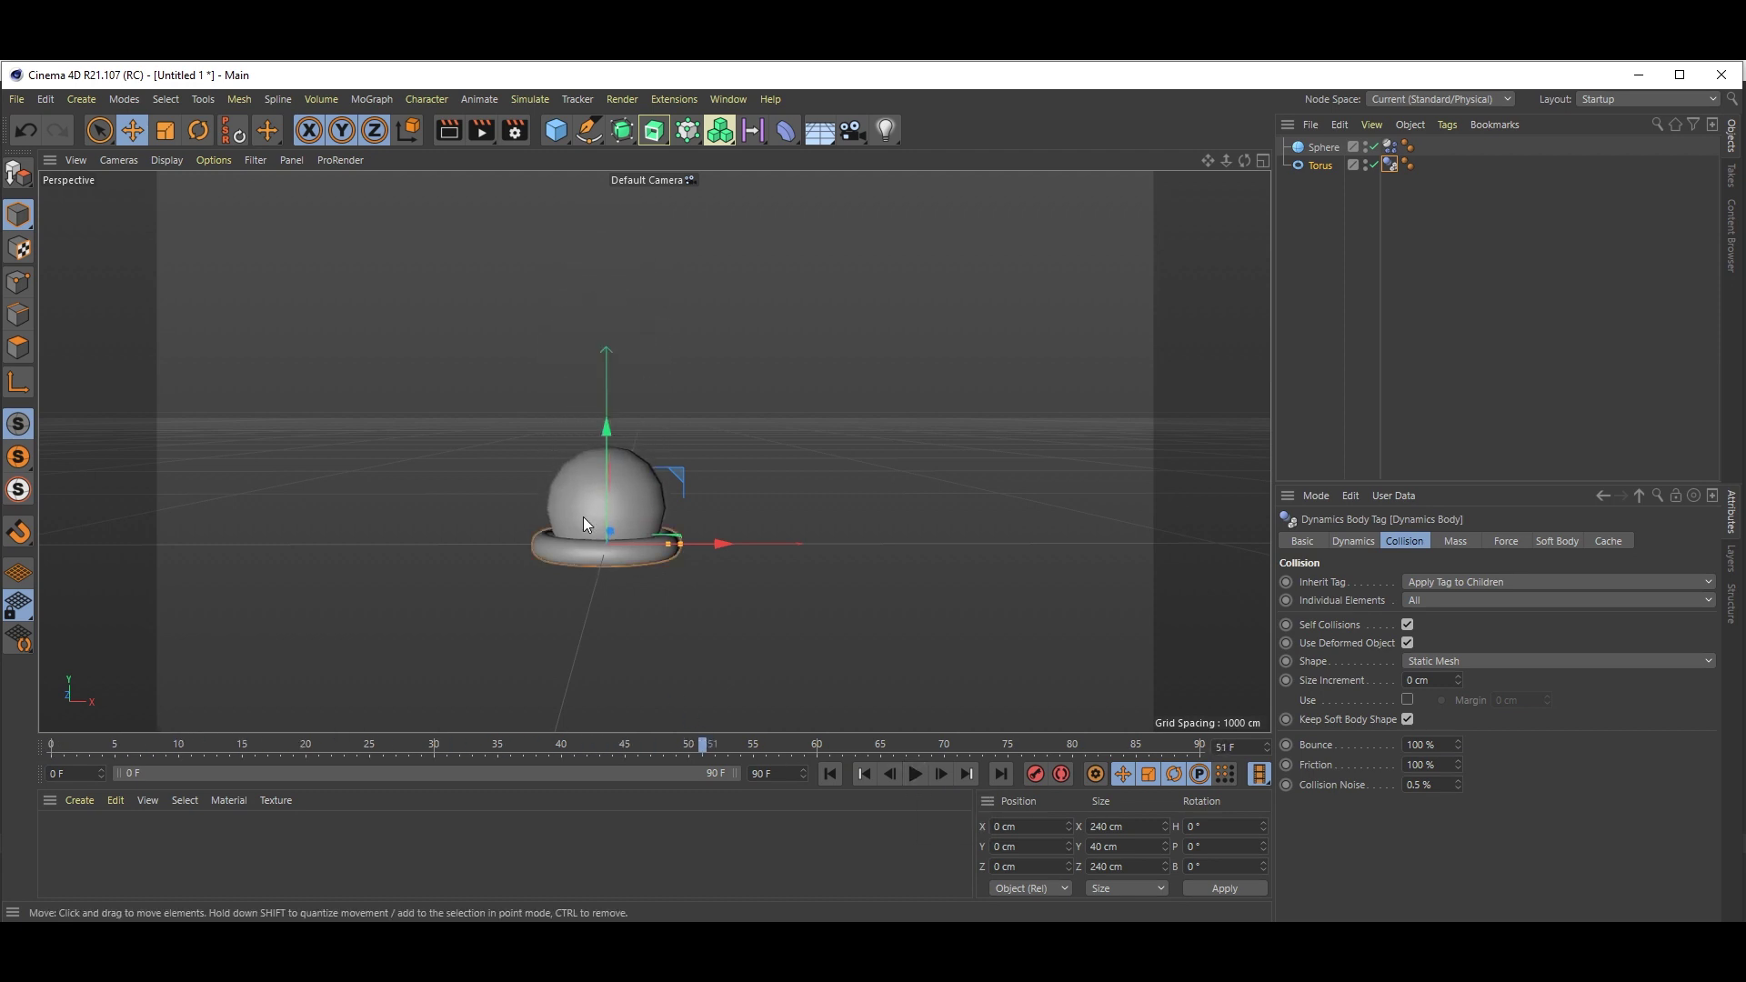
pyautogui.keyDown('alt'); pyautogui.moveTo(697, 492); pyautogui.dragTo(713, 487); pyautogui.keyUp('alt')
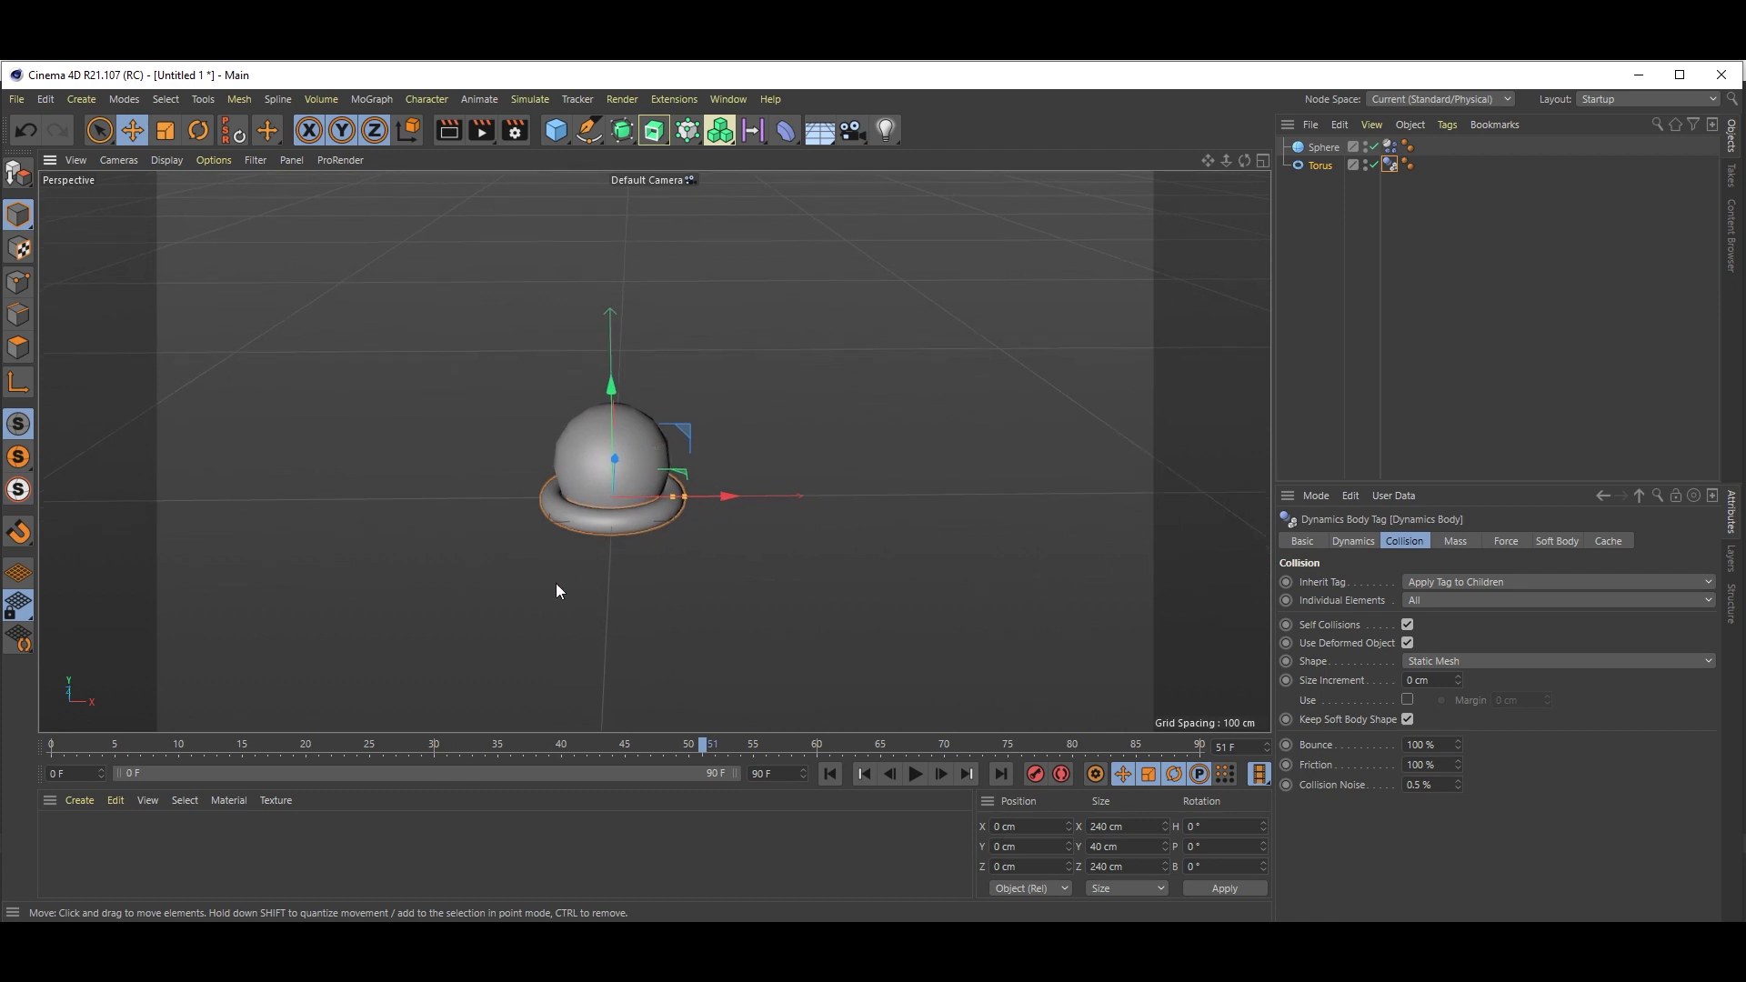
pyautogui.click(1371, 215)
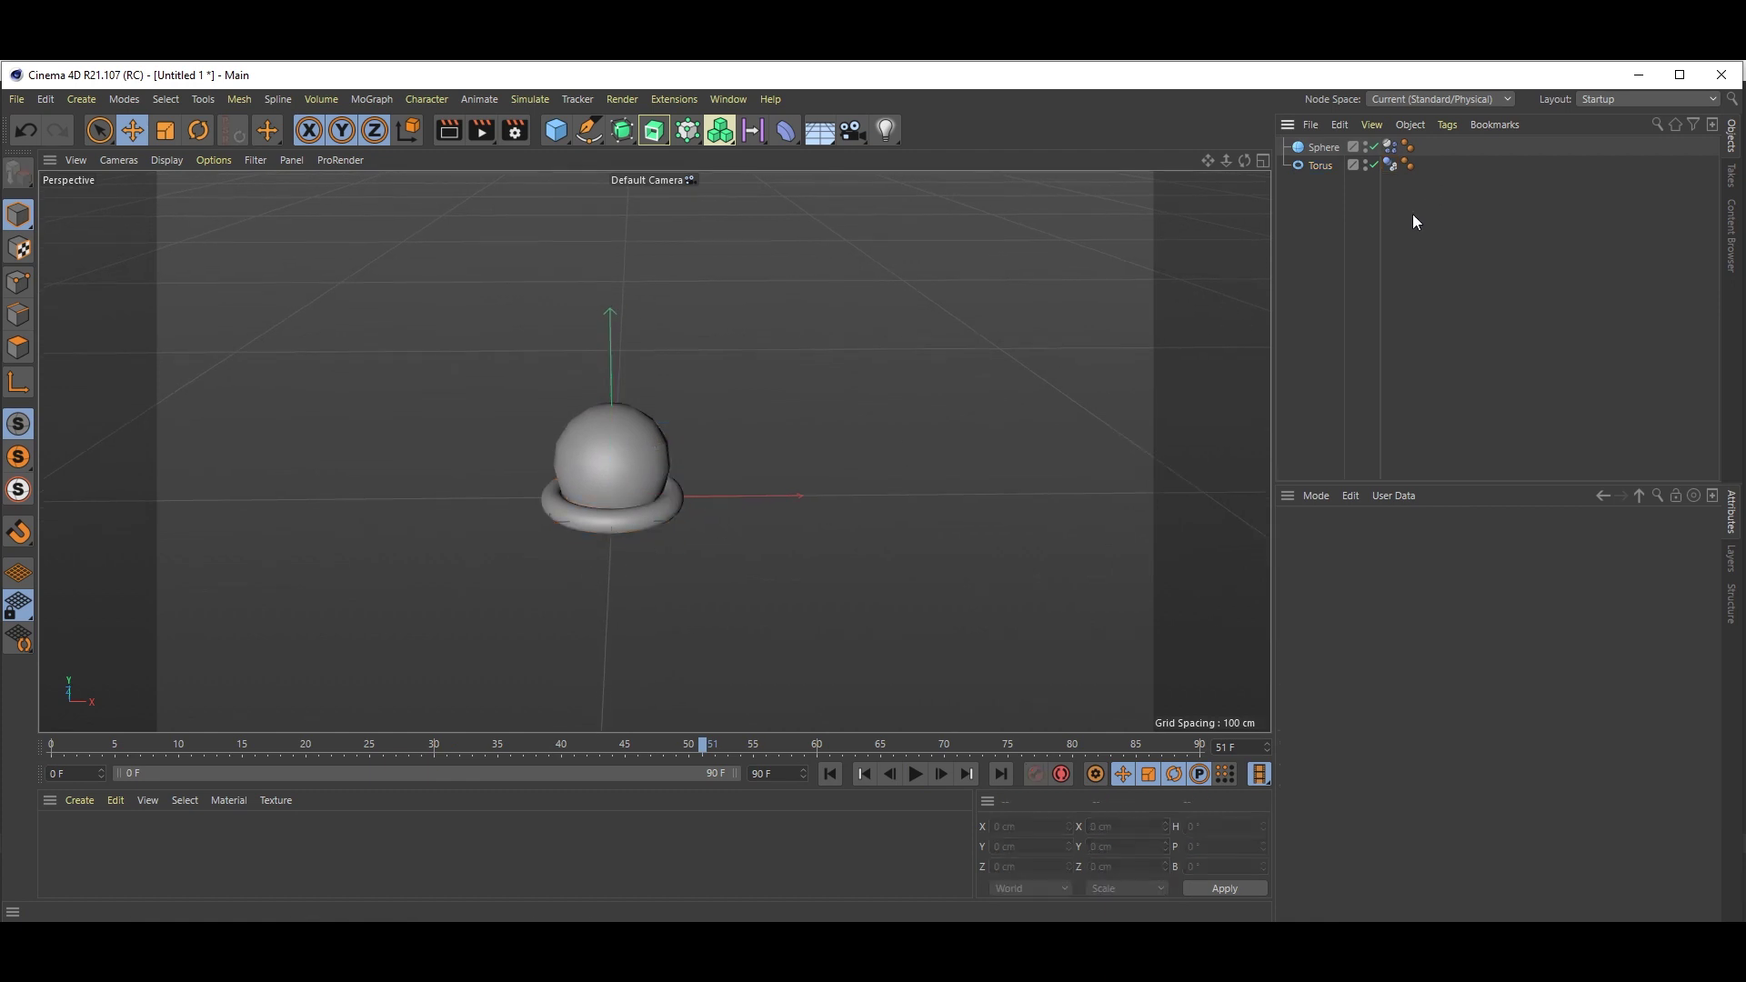
# - Set the torus Dynamics Body friction to 0%, leaving Shape on Static Mesh
pyautogui.click(1388, 164)
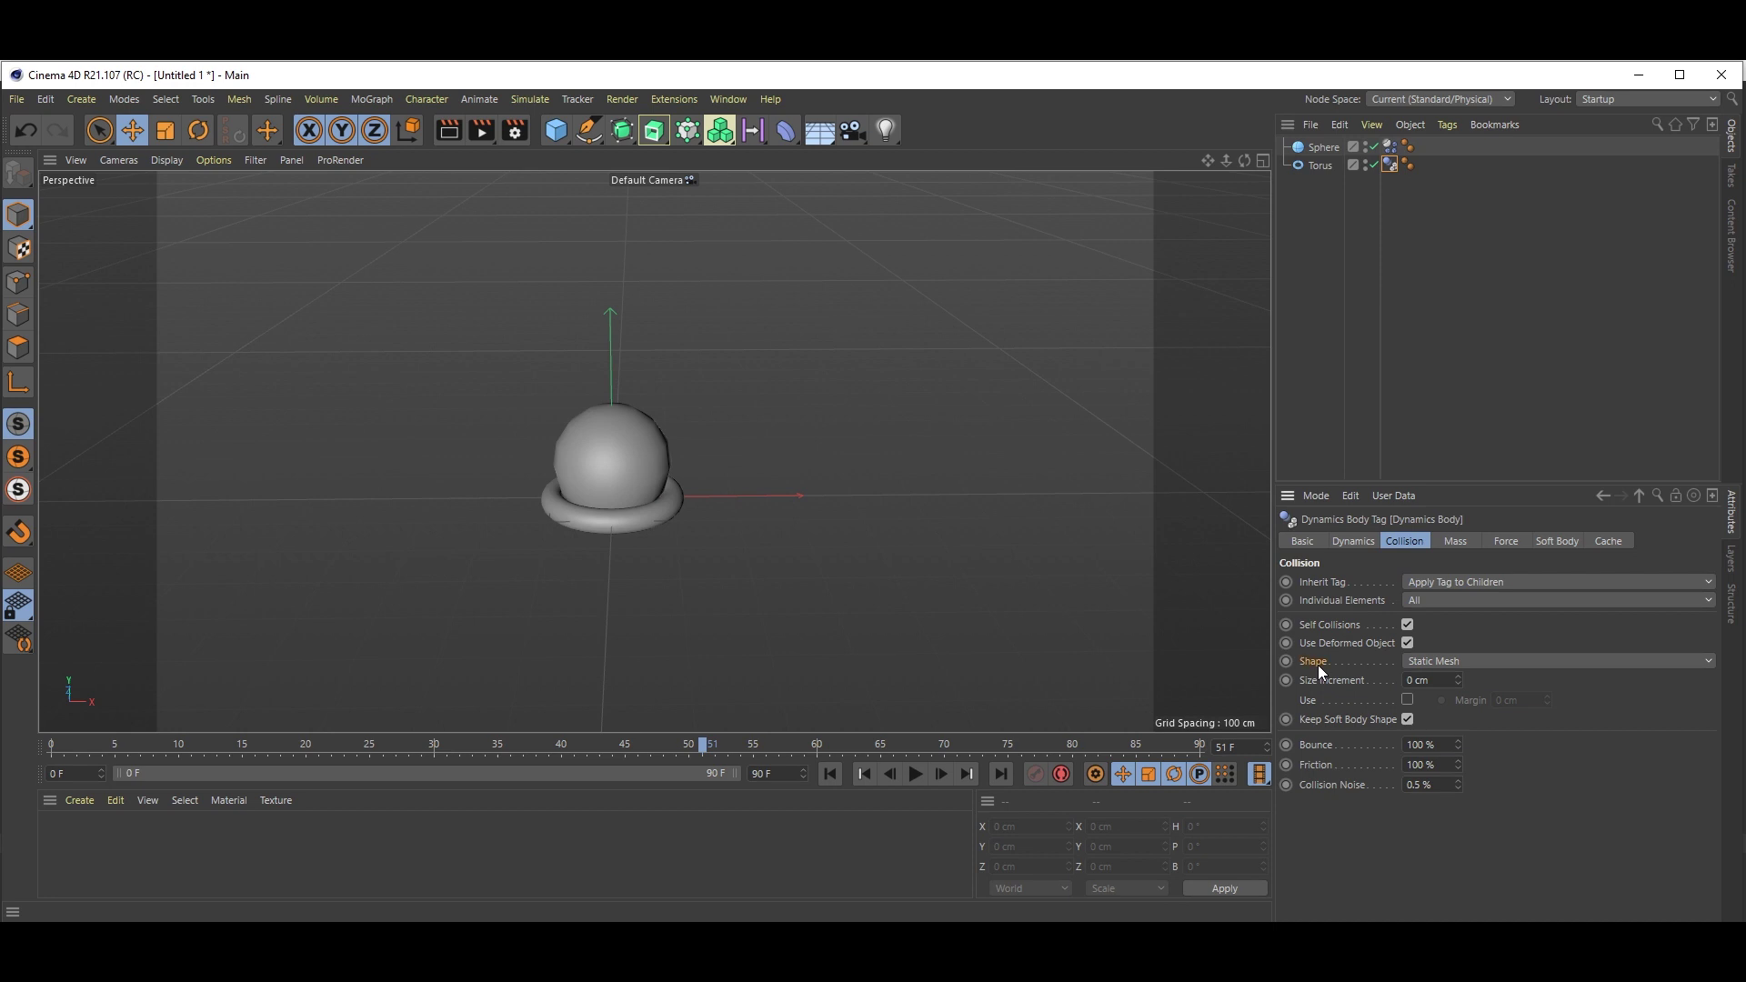
pyautogui.click(1446, 665)
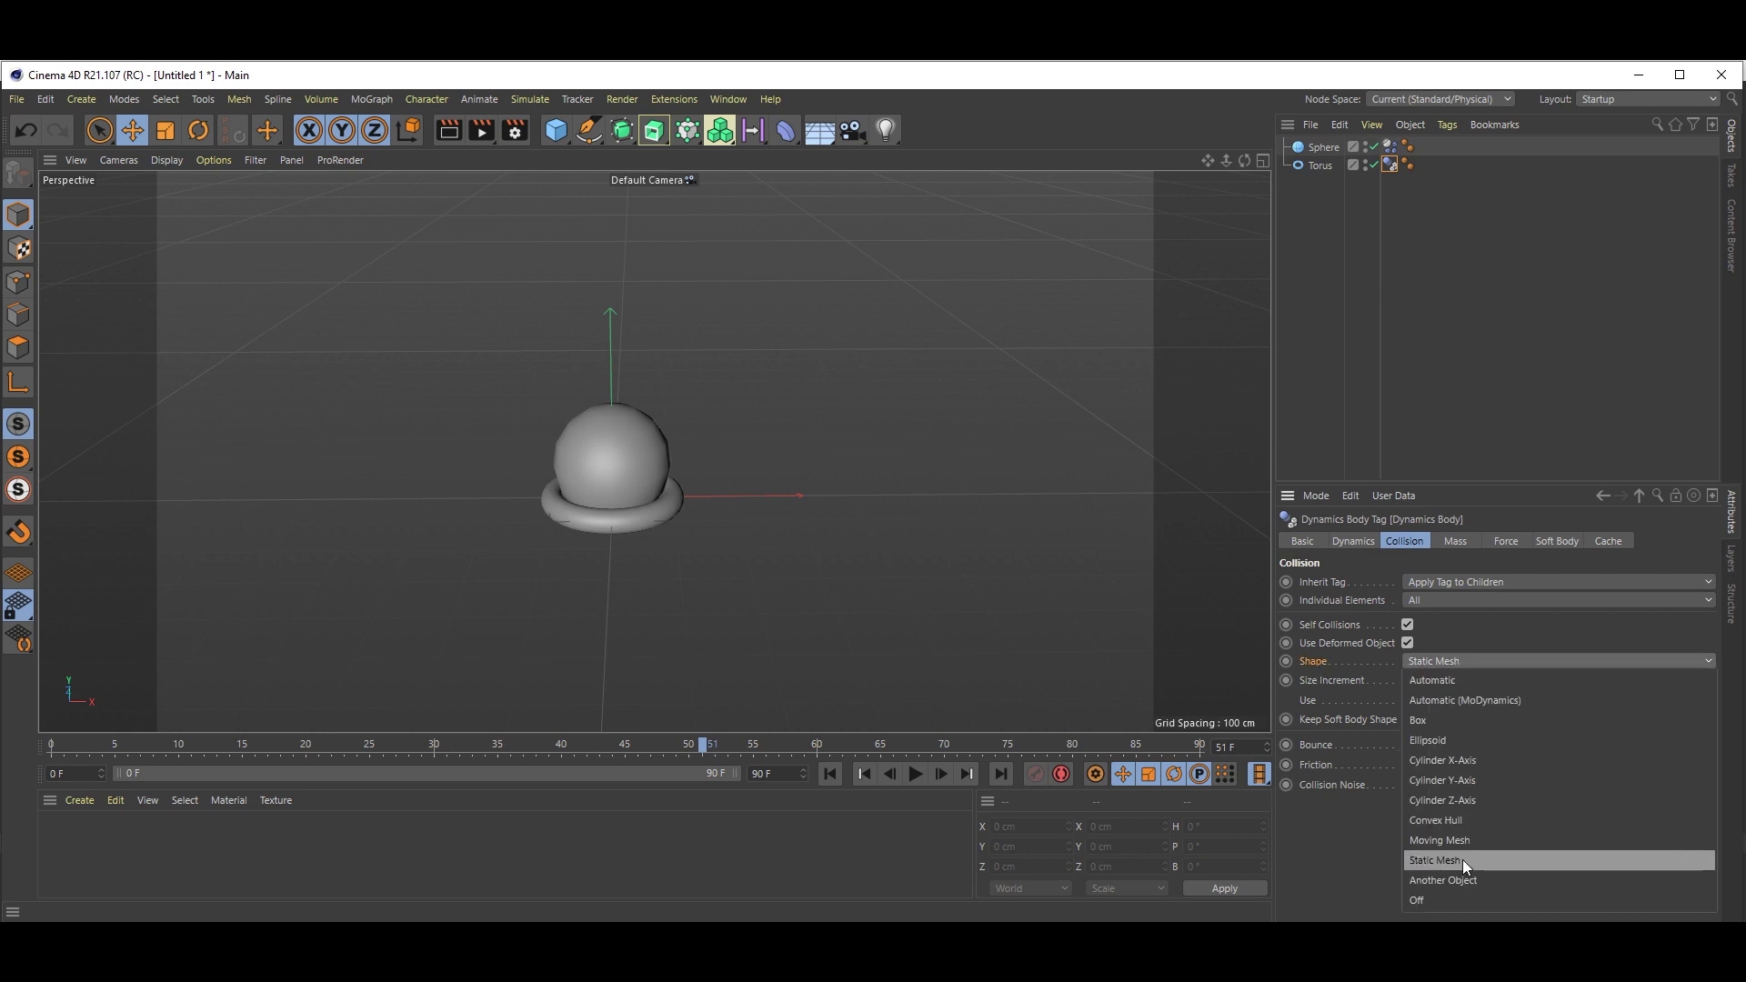
pyautogui.click(1462, 862)
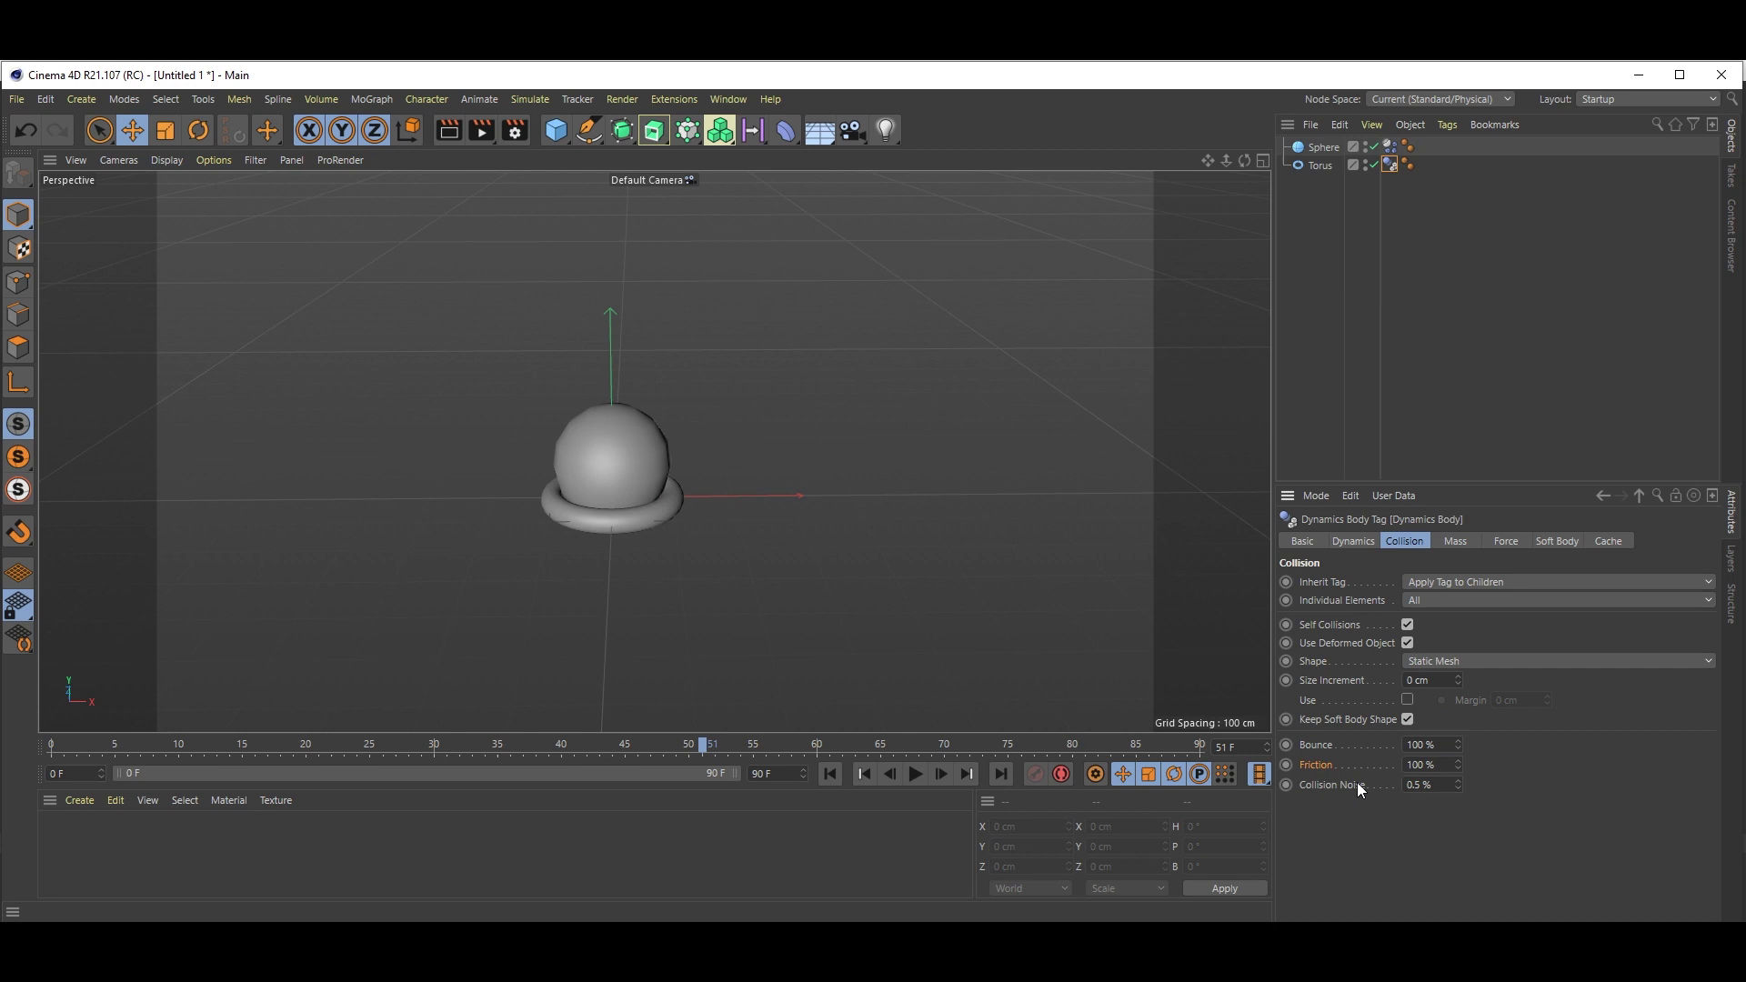
pyautogui.doubleClick(1442, 763)
pyautogui.write('0')
pyautogui.press('Return')
# - Change the sphere's Dynamics Body friction from 90% to 0%
pyautogui.click(1364, 186)
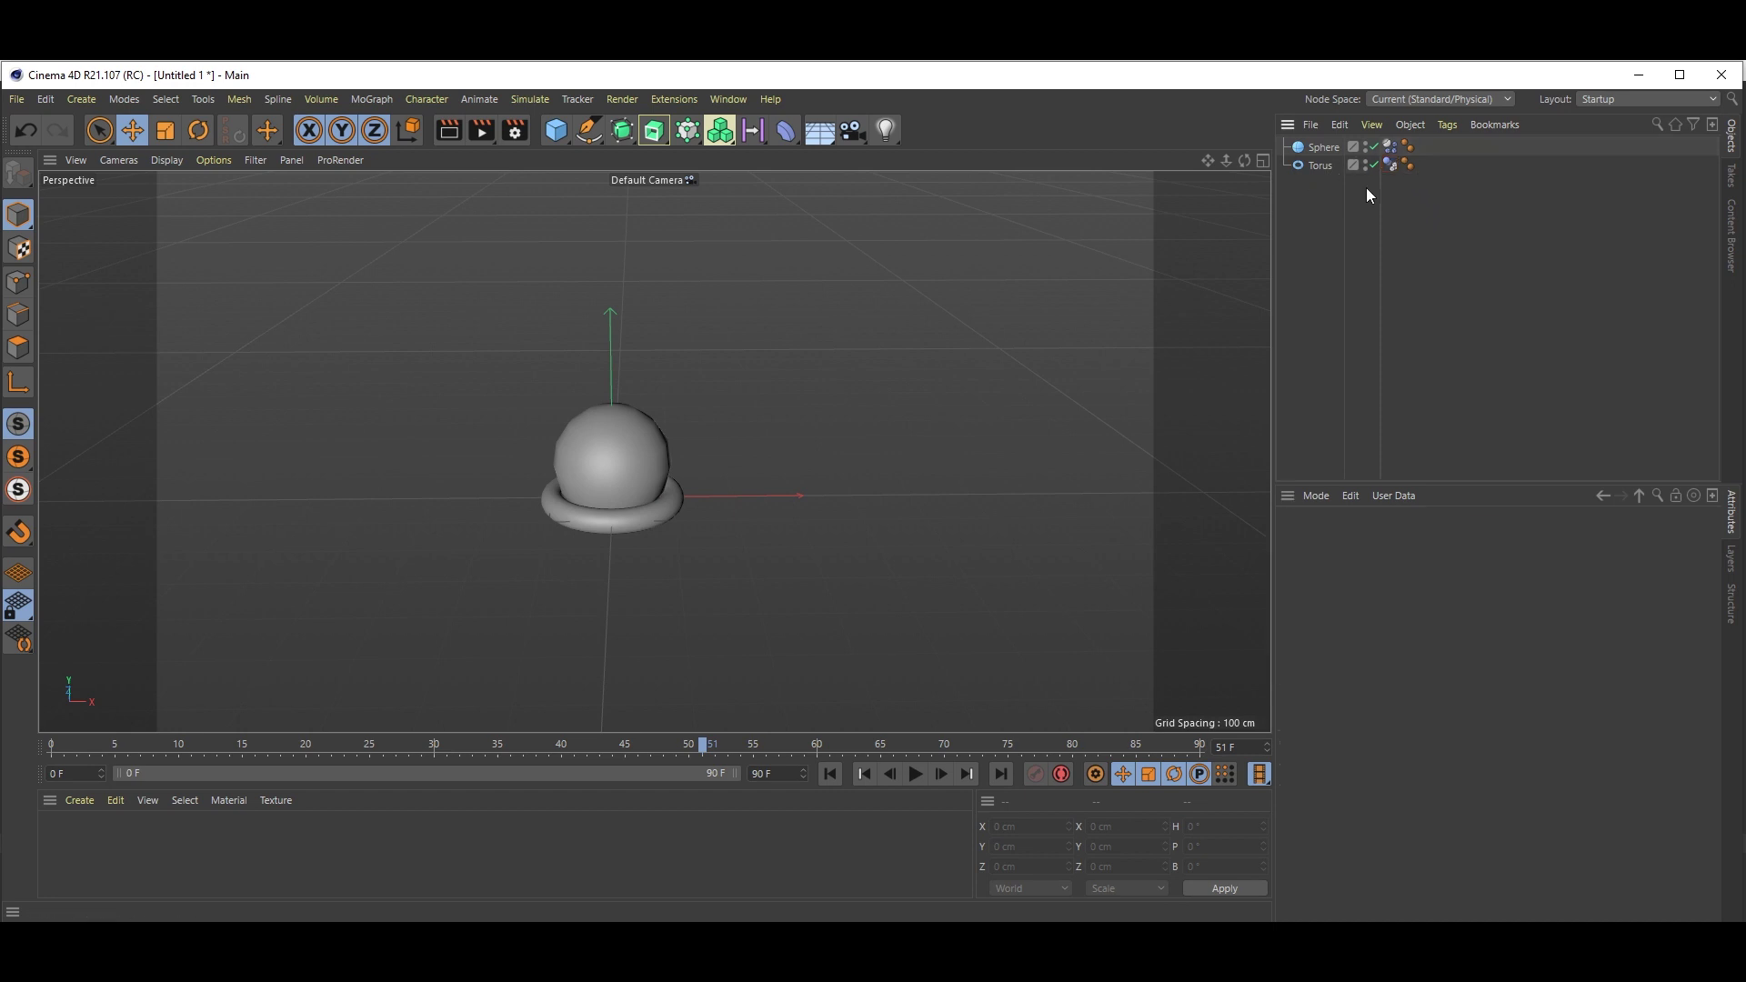
pyautogui.click(1390, 149)
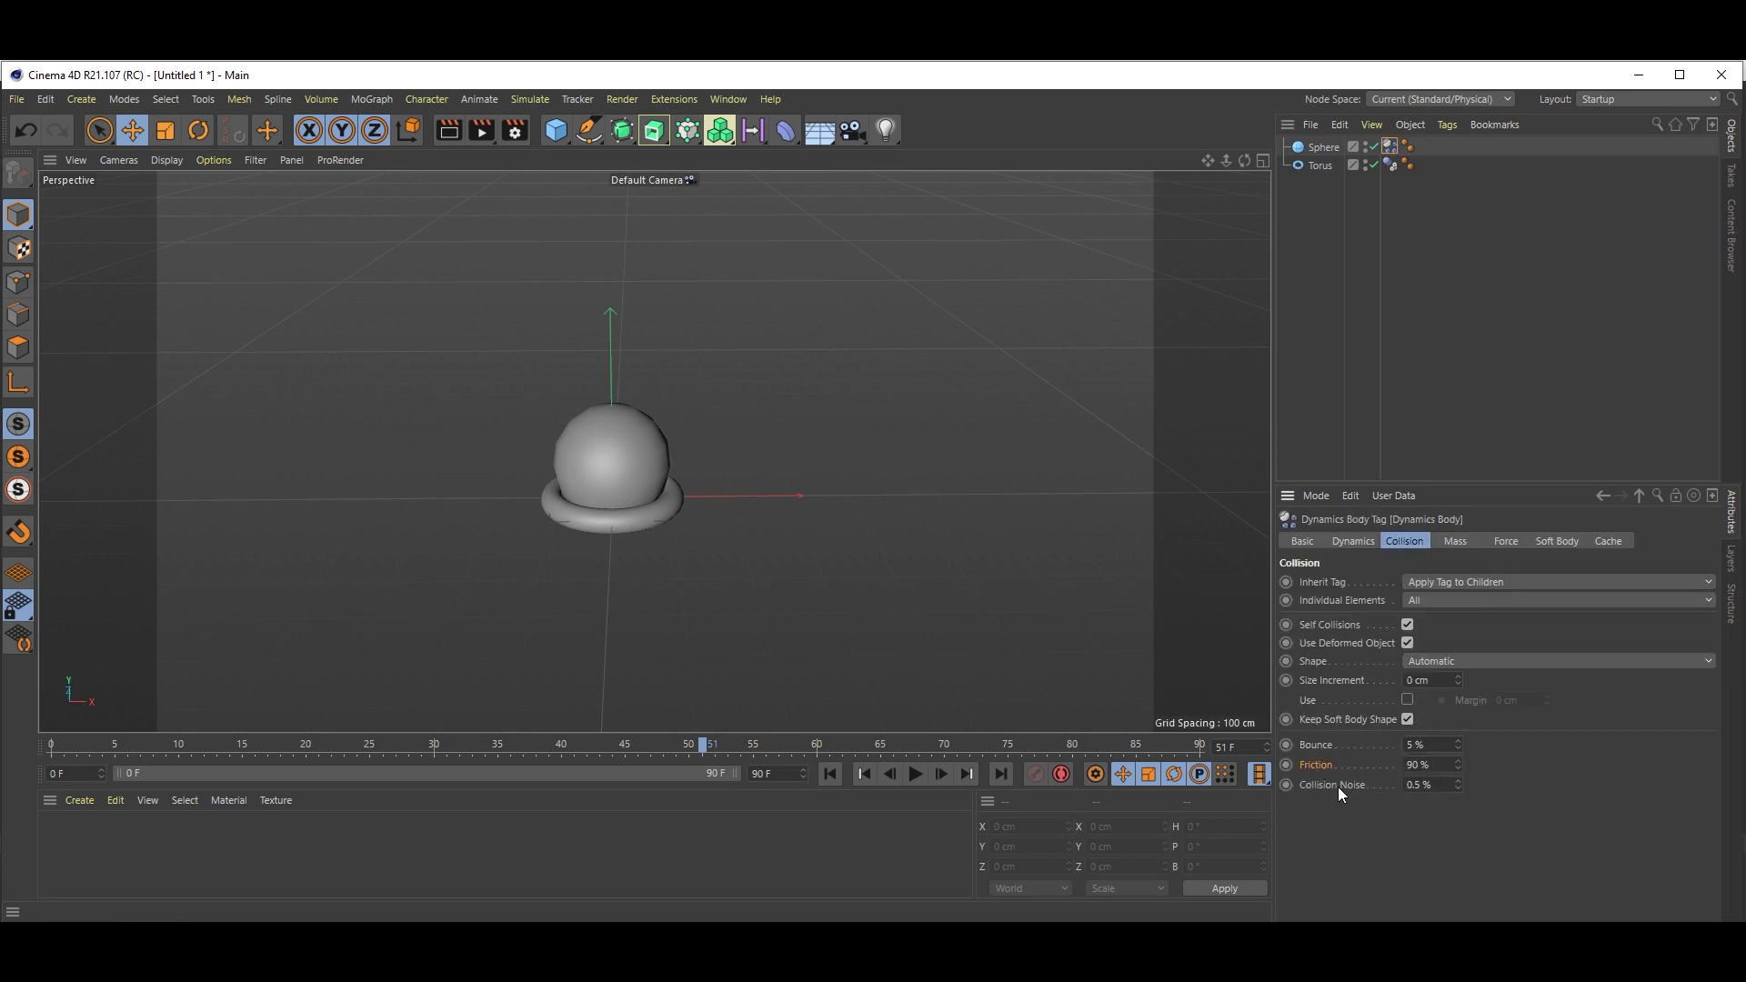
pyautogui.click(1419, 764)
pyautogui.write('0')
pyautogui.press('Return')
# - Replay the simulation from the start, stop at frame 30, and render the view
pyautogui.click(832, 773)
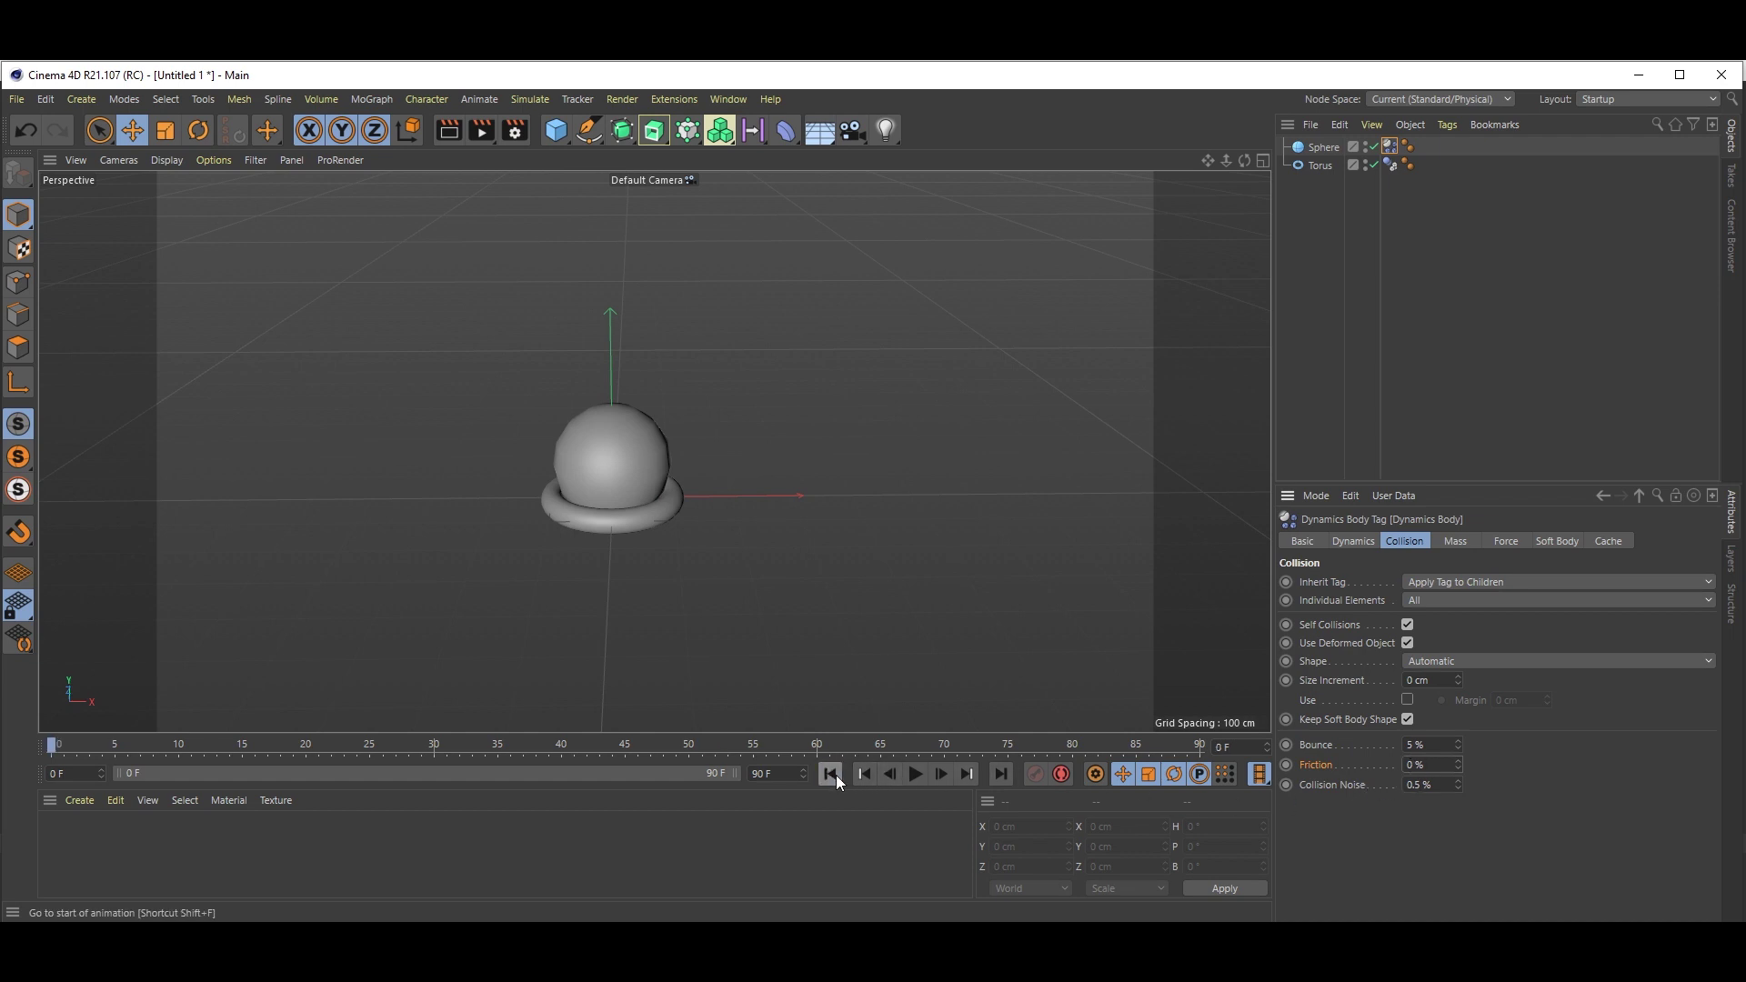
pyautogui.click(914, 773)
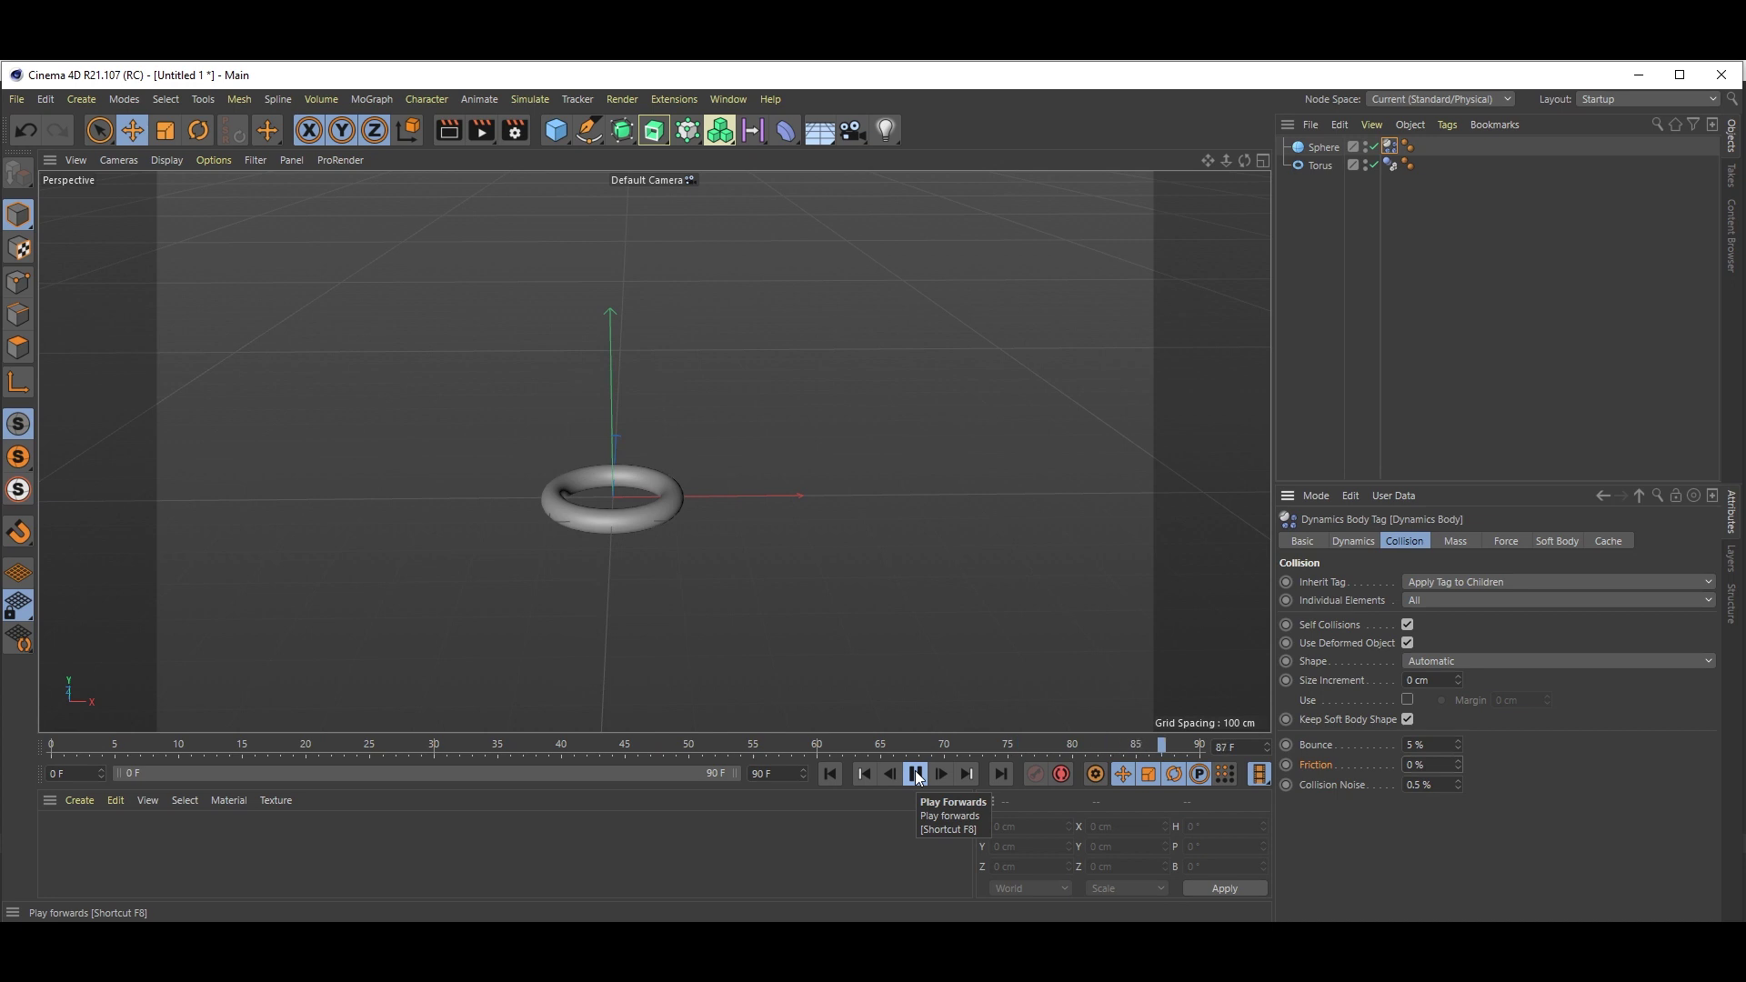
pyautogui.click(916, 774)
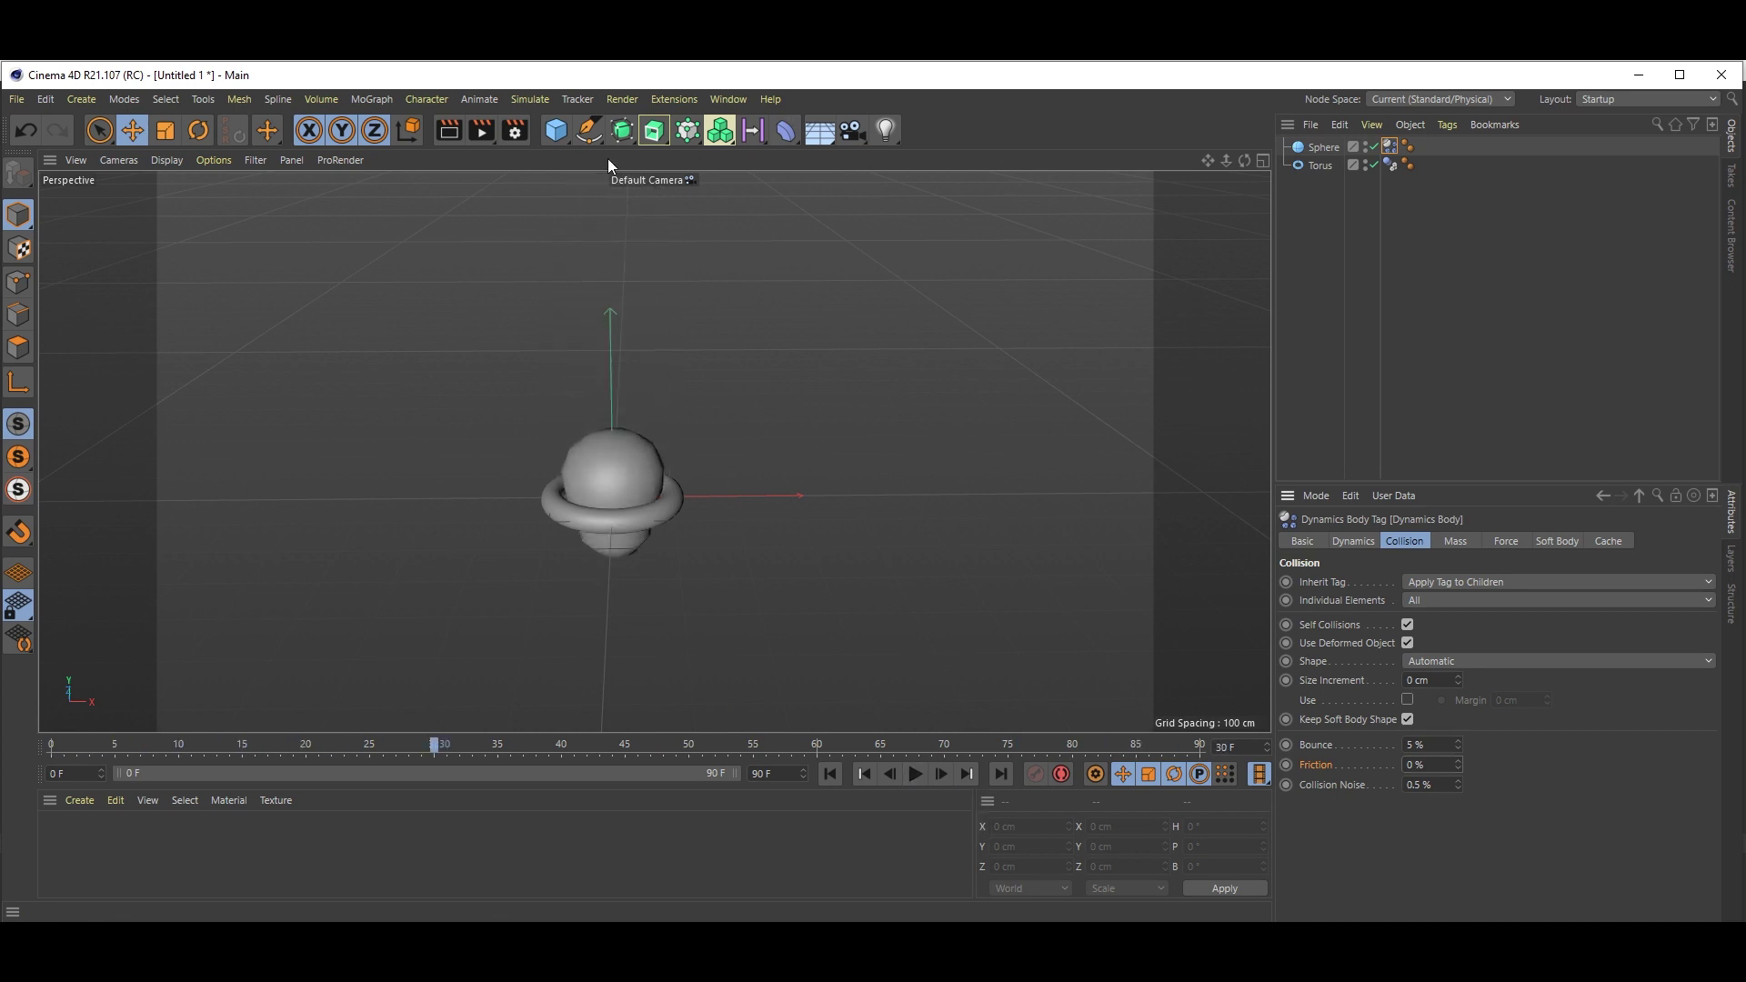
pyautogui.click(452, 131)
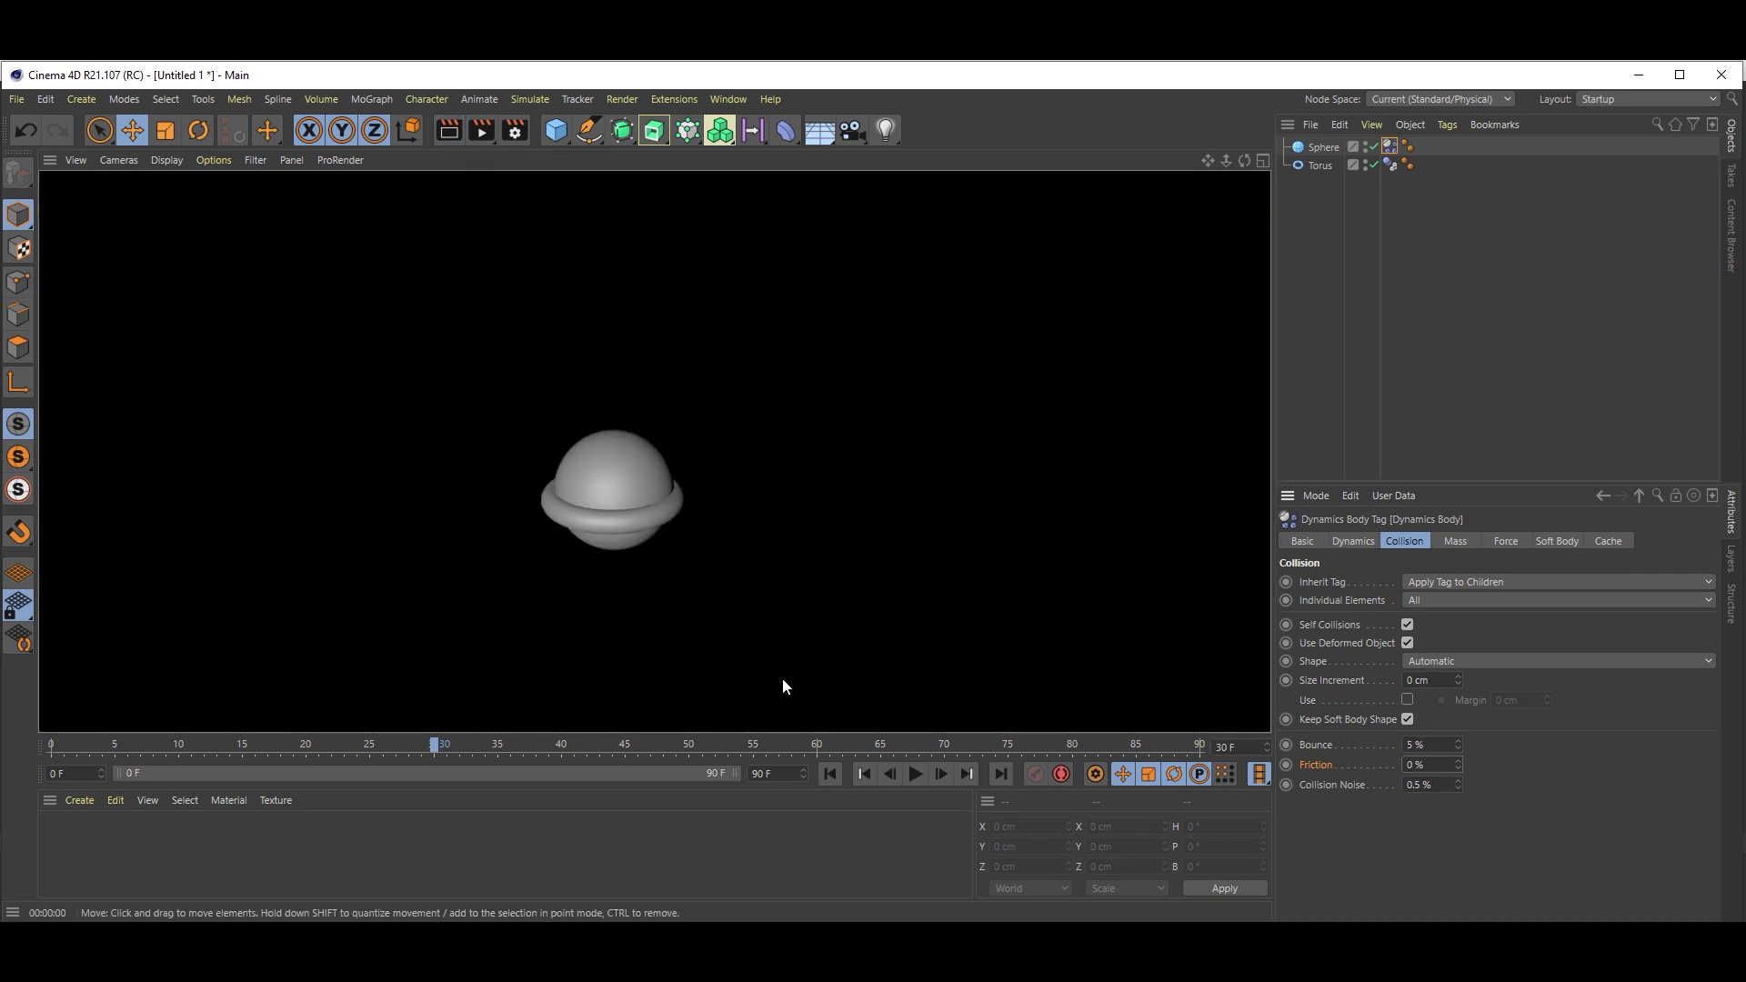
# - Rewind, make the sphere editable with C, and replay the fall through the ring
pyautogui.click(832, 775)
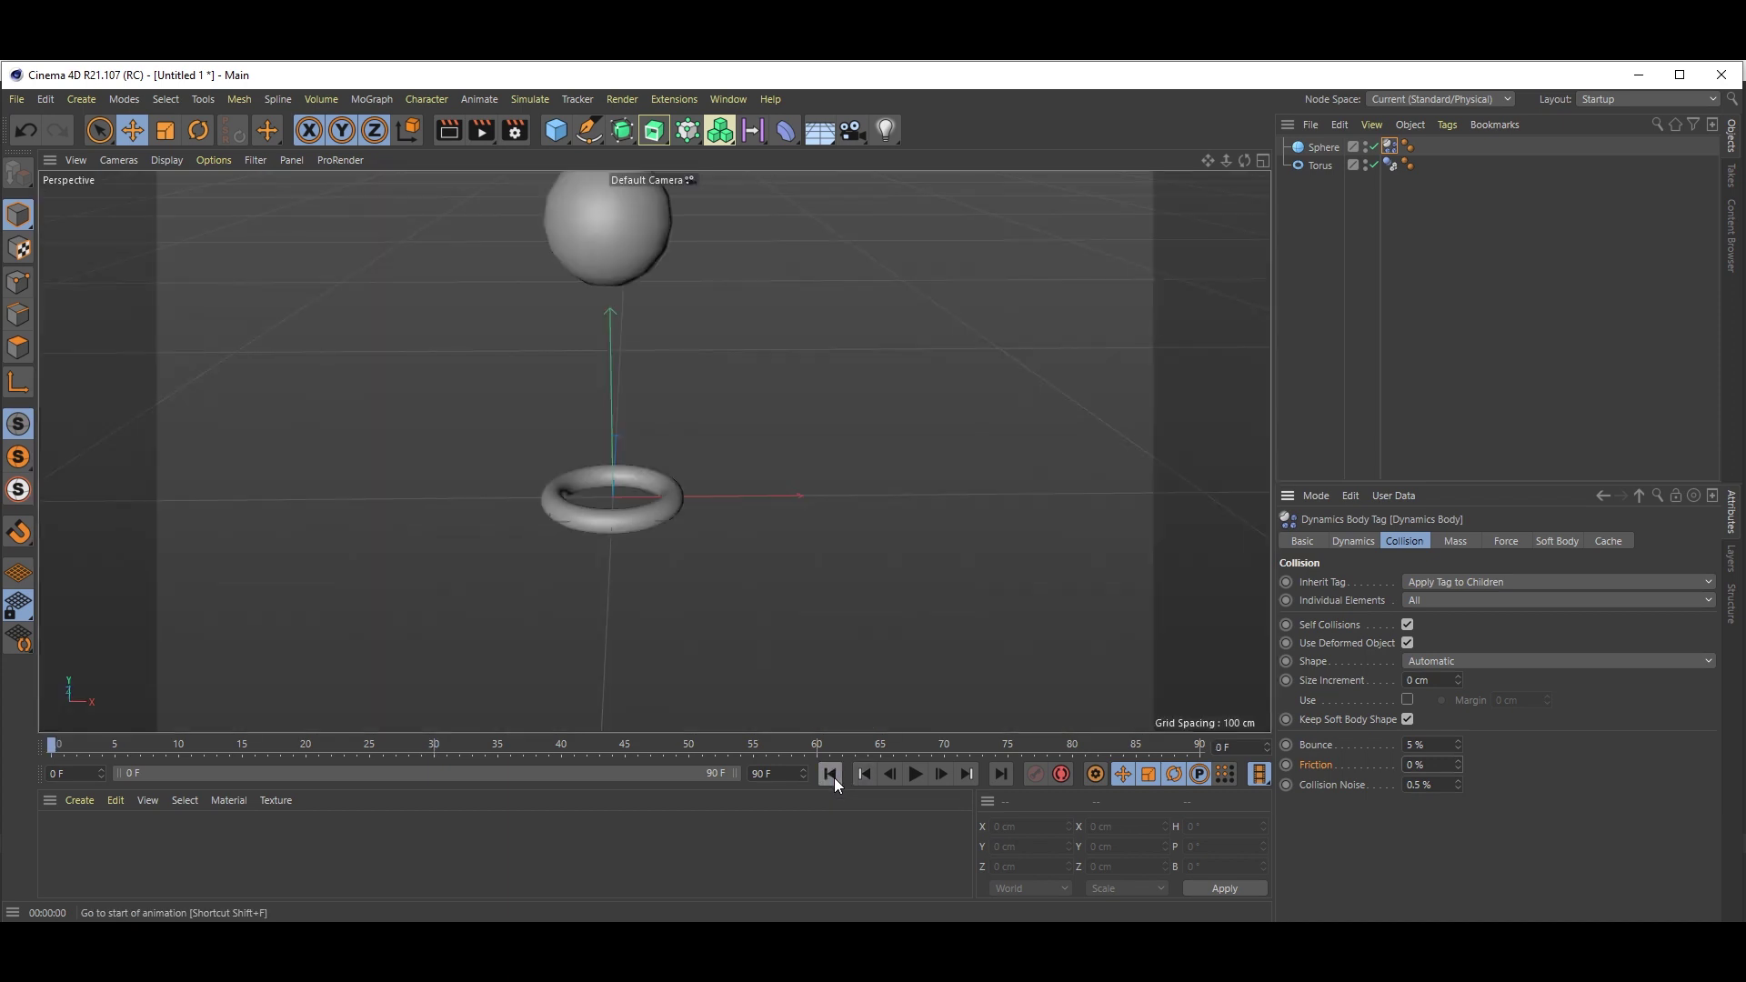
pyautogui.click(1320, 147)
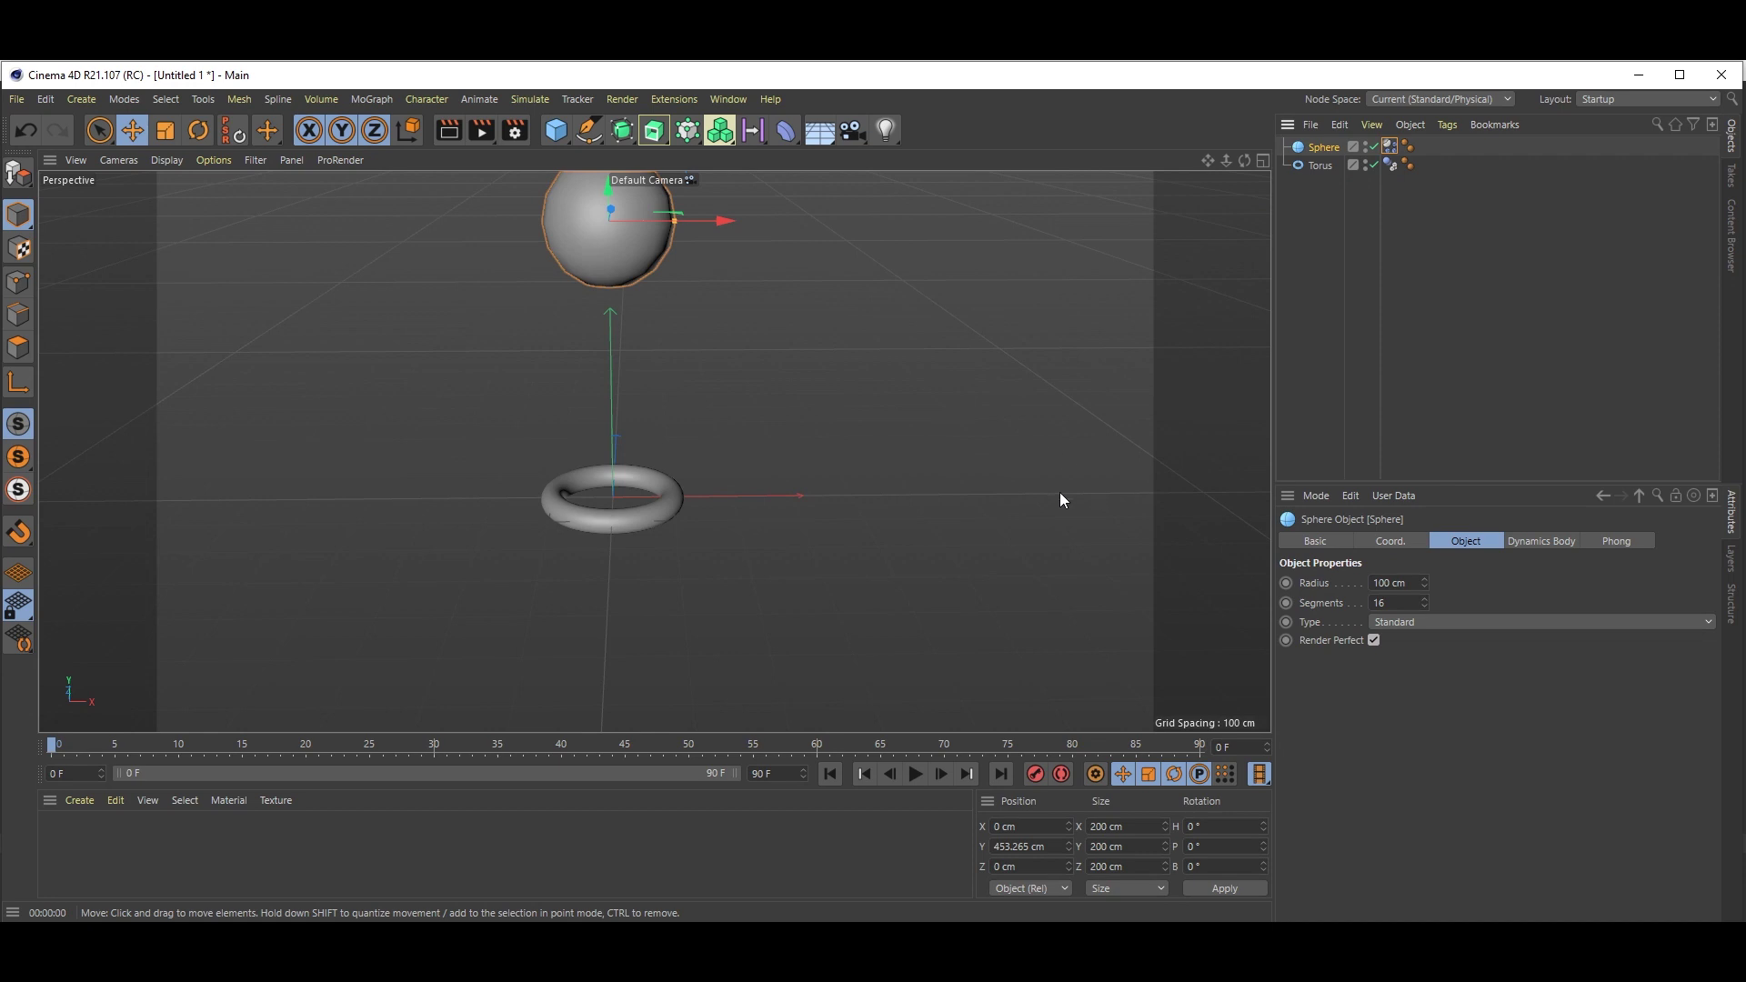
pyautogui.keyDown('alt'); pyautogui.moveTo(748, 357); pyautogui.dragTo(714, 387); pyautogui.keyUp('alt')
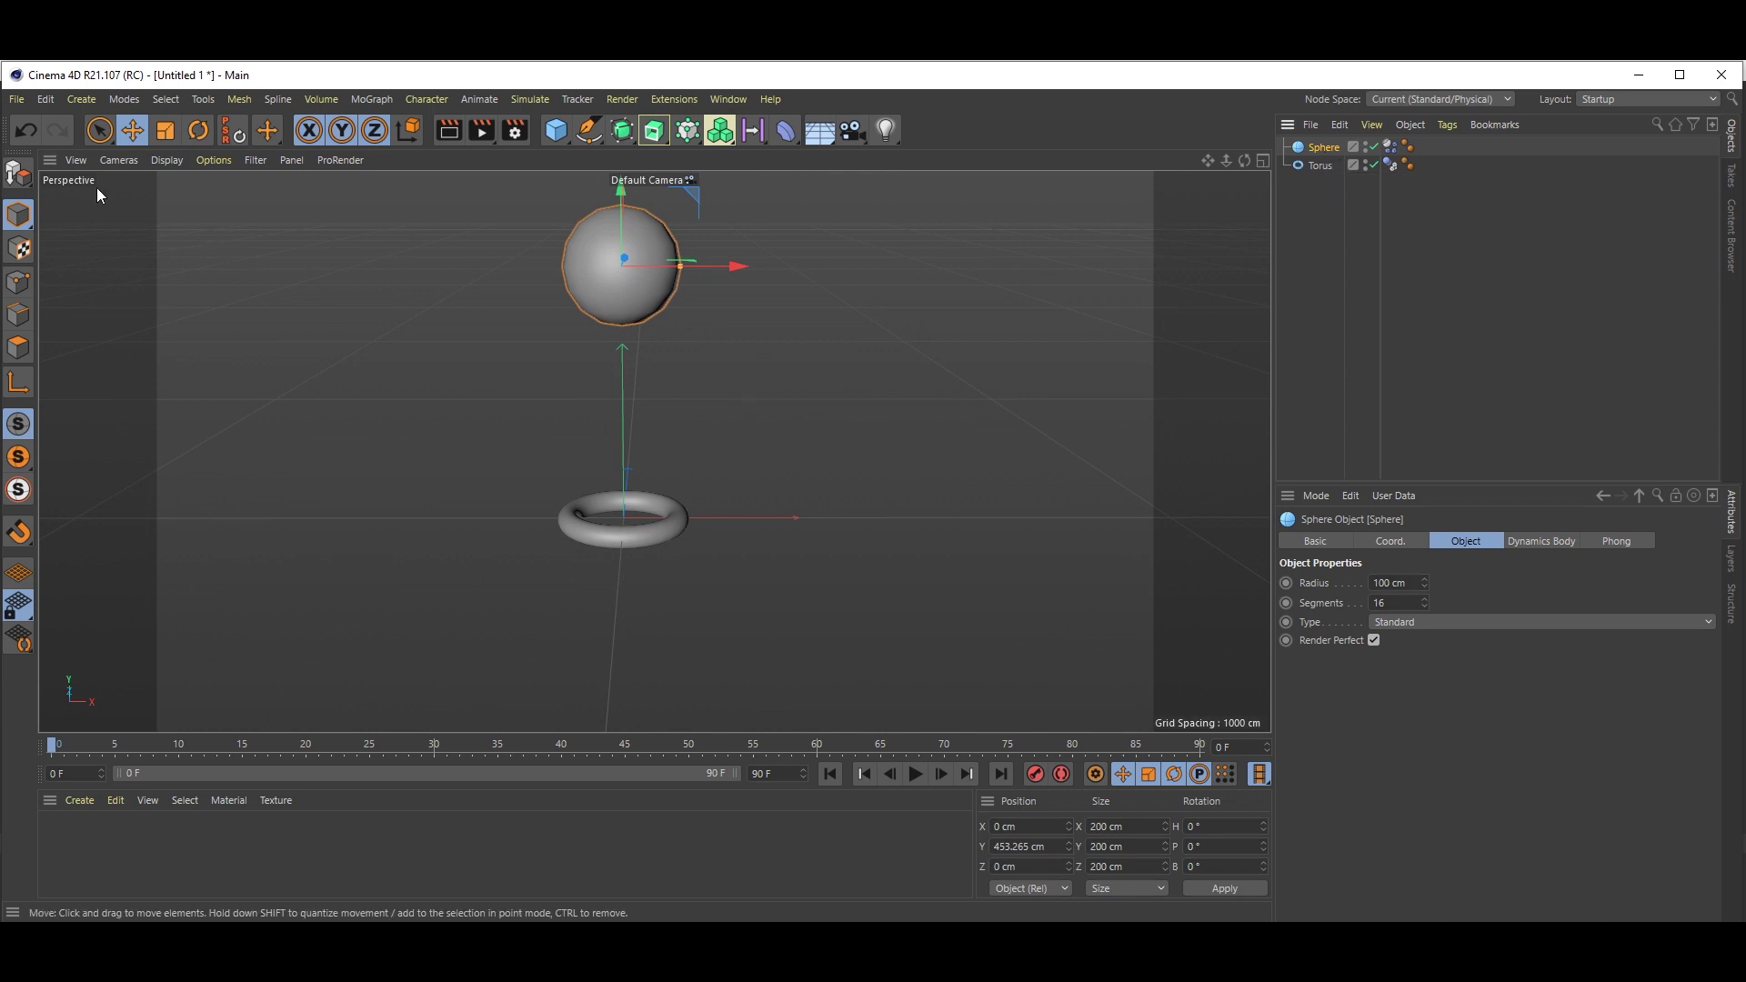
pyautogui.click(19, 173)
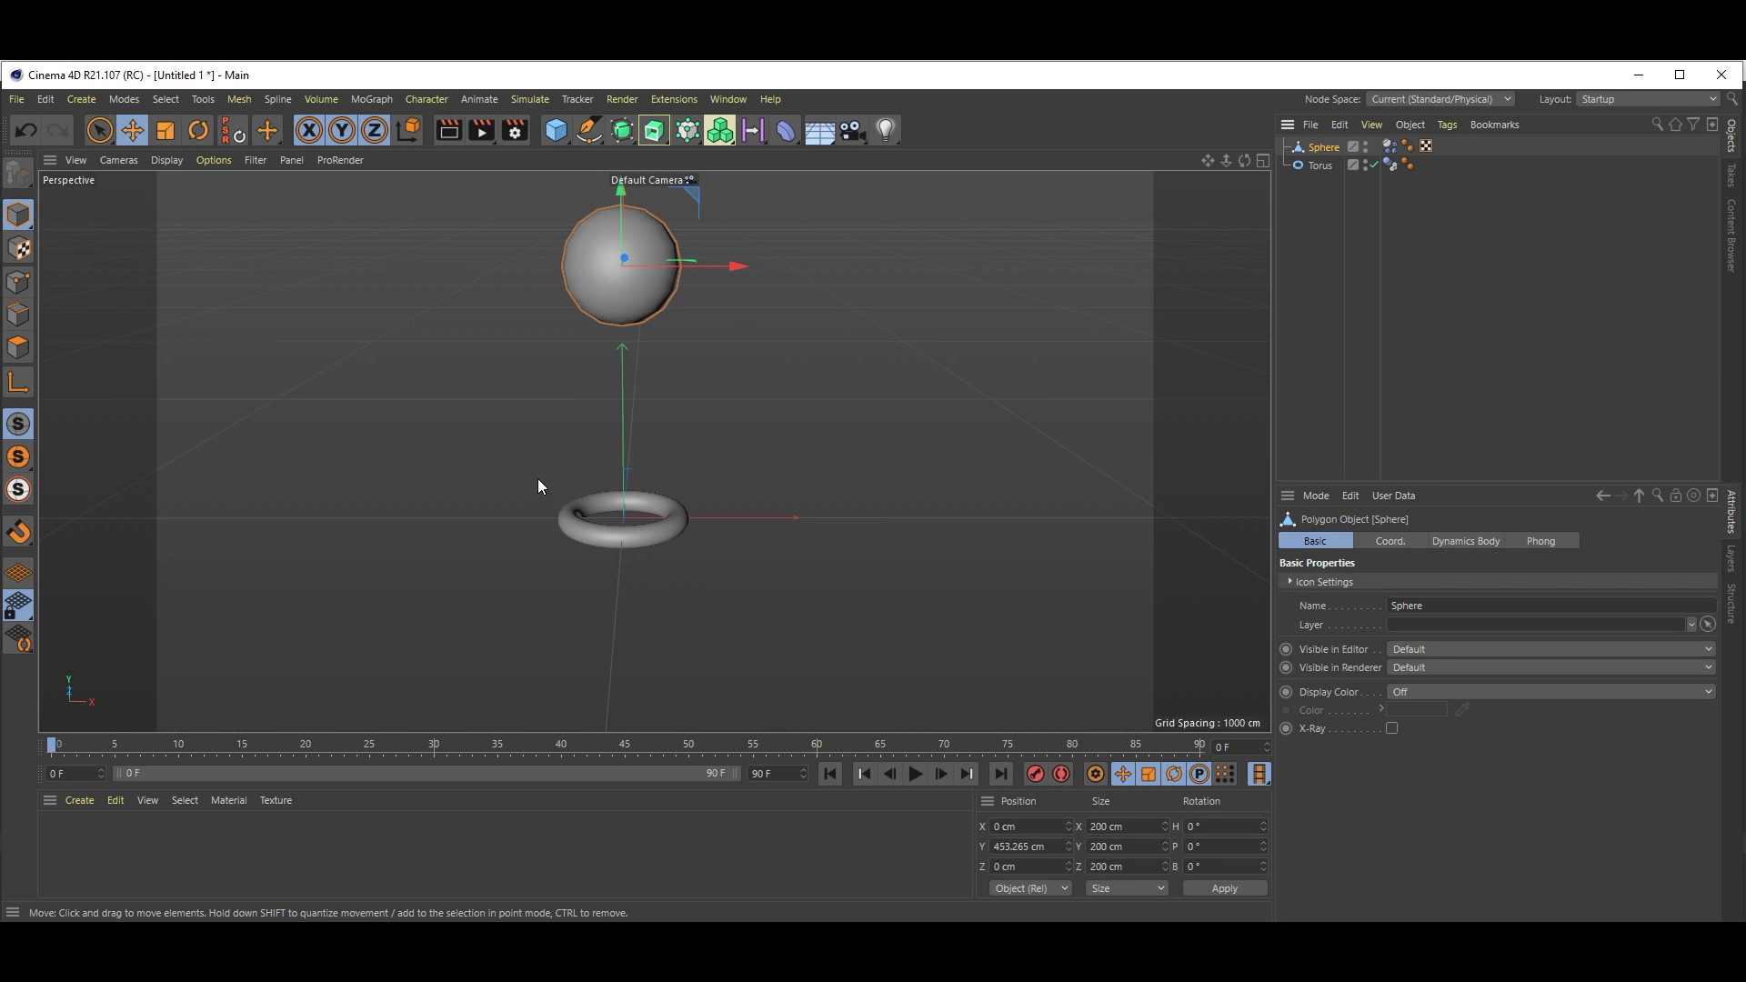
pyautogui.click(918, 777)
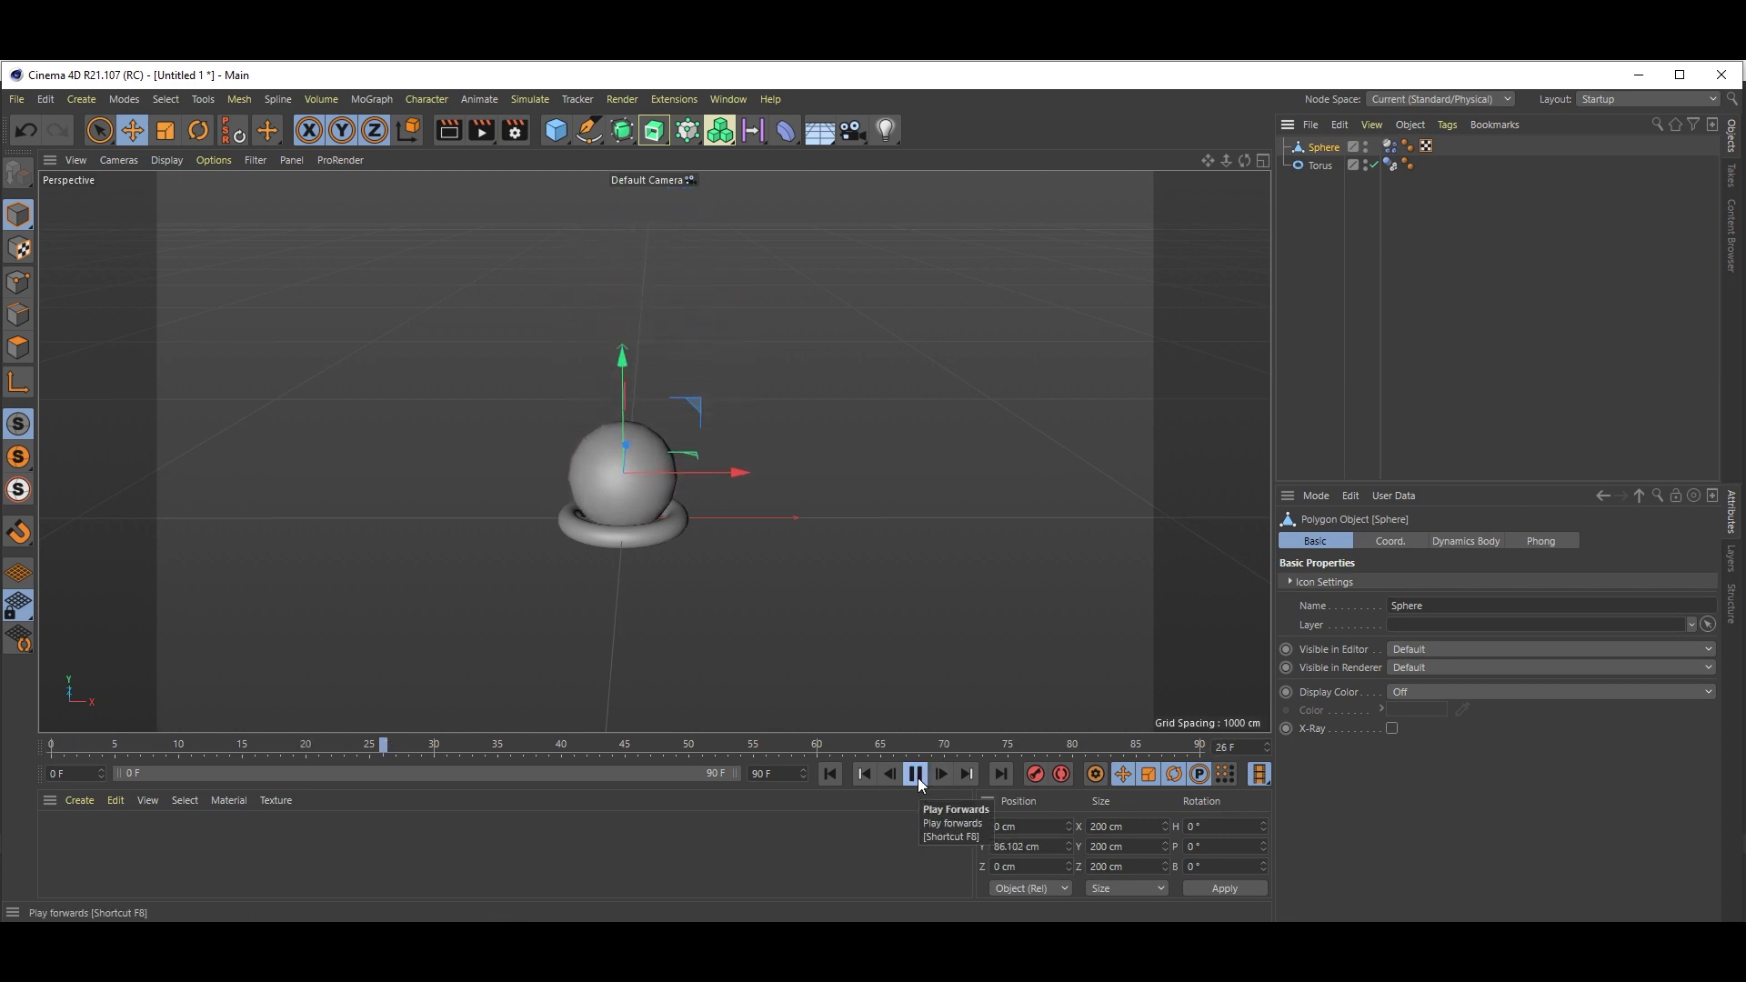
pyautogui.click(909, 780)
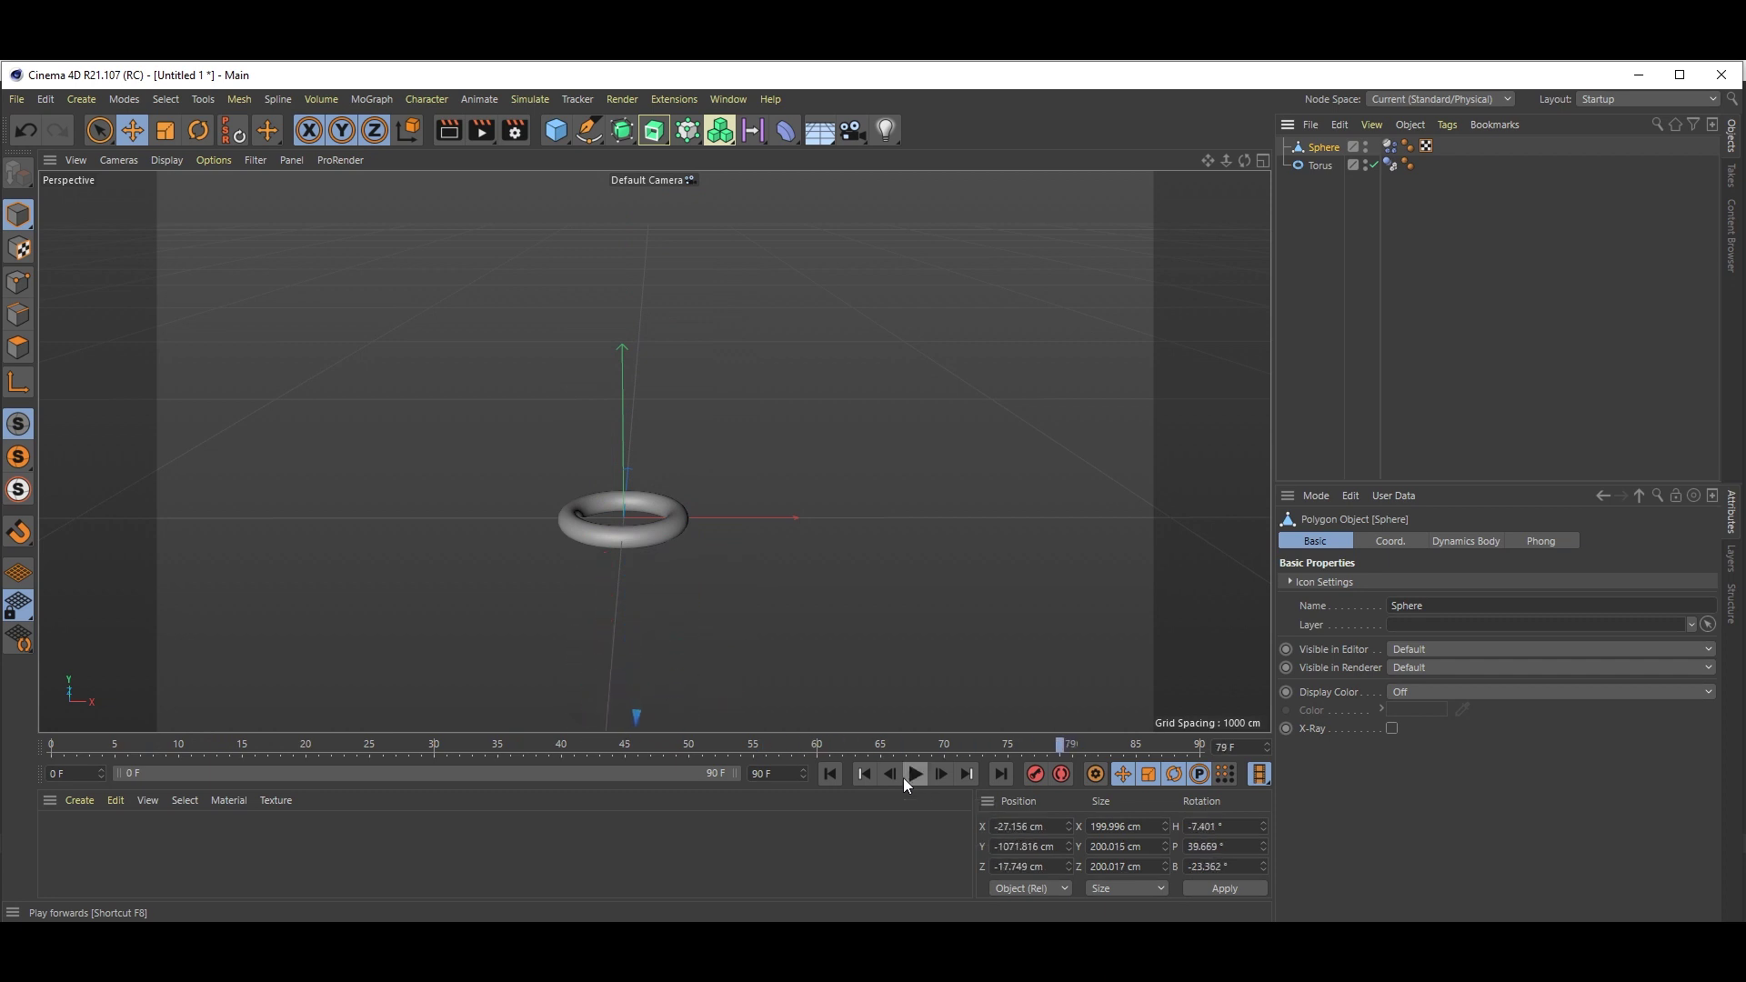
# - Rewind to frame 0, Alt-add a Subdivision Surface parent to the sphere, then deselect
pyautogui.click(831, 774)
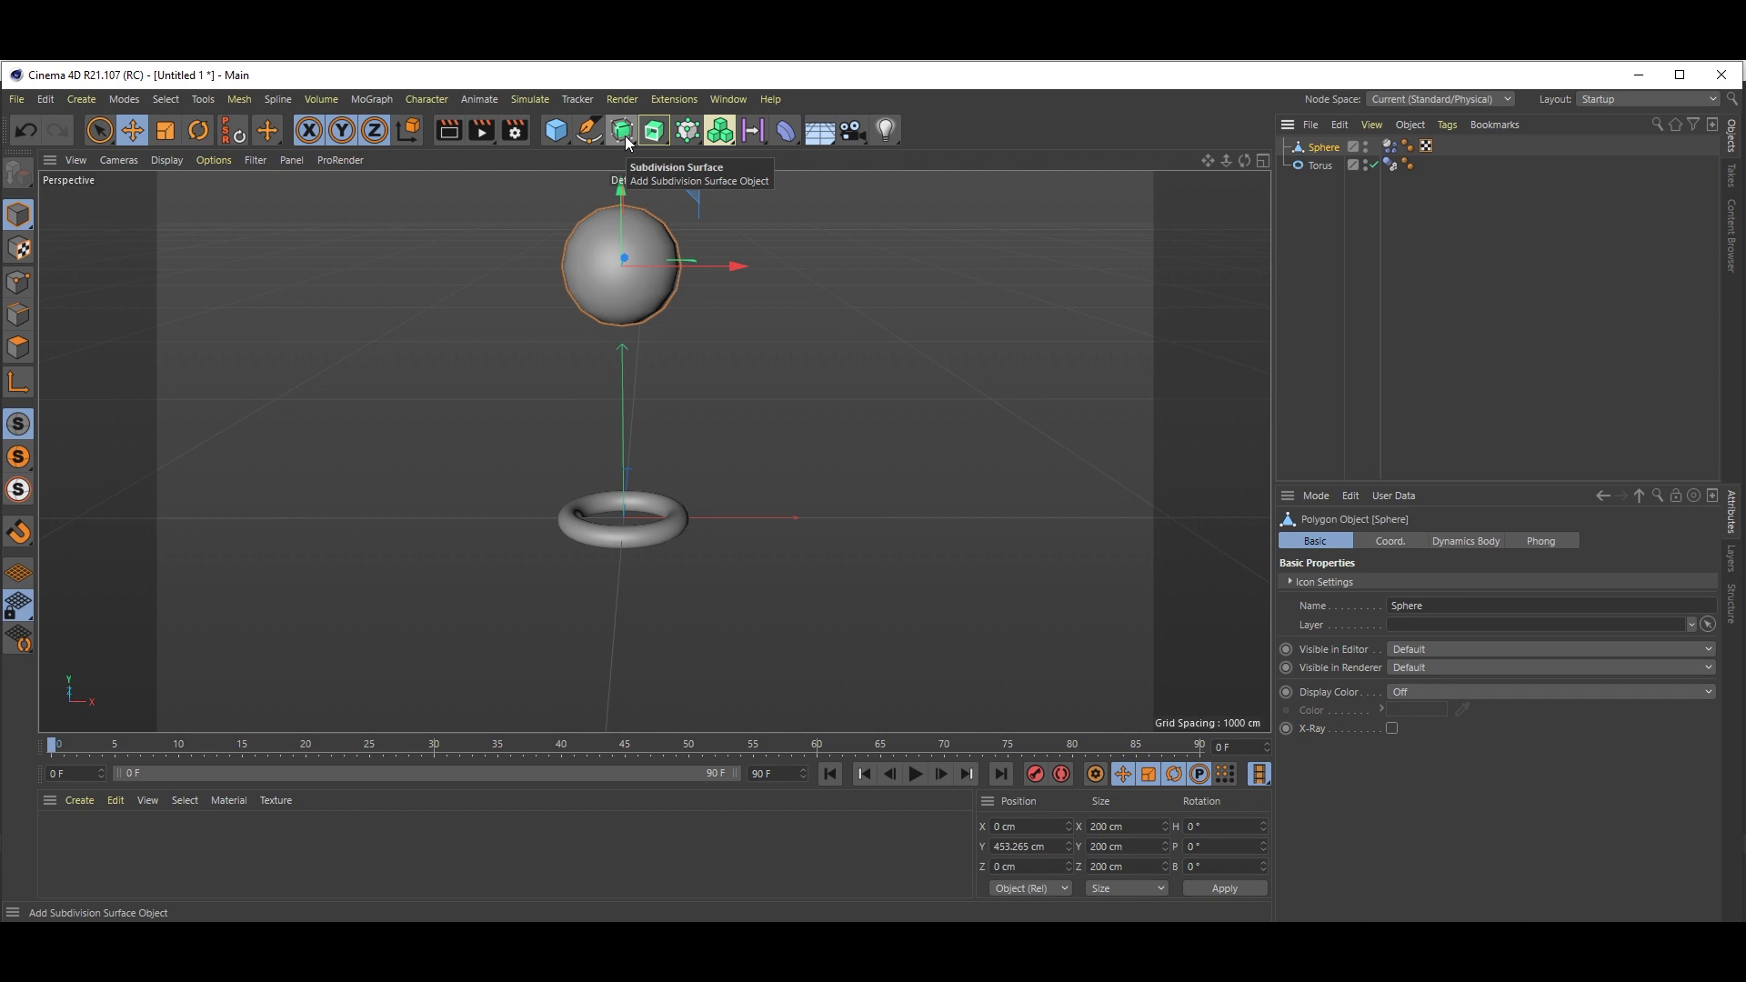
pyautogui.keyDown('alt'); pyautogui.click(622, 130); pyautogui.keyUp('alt')
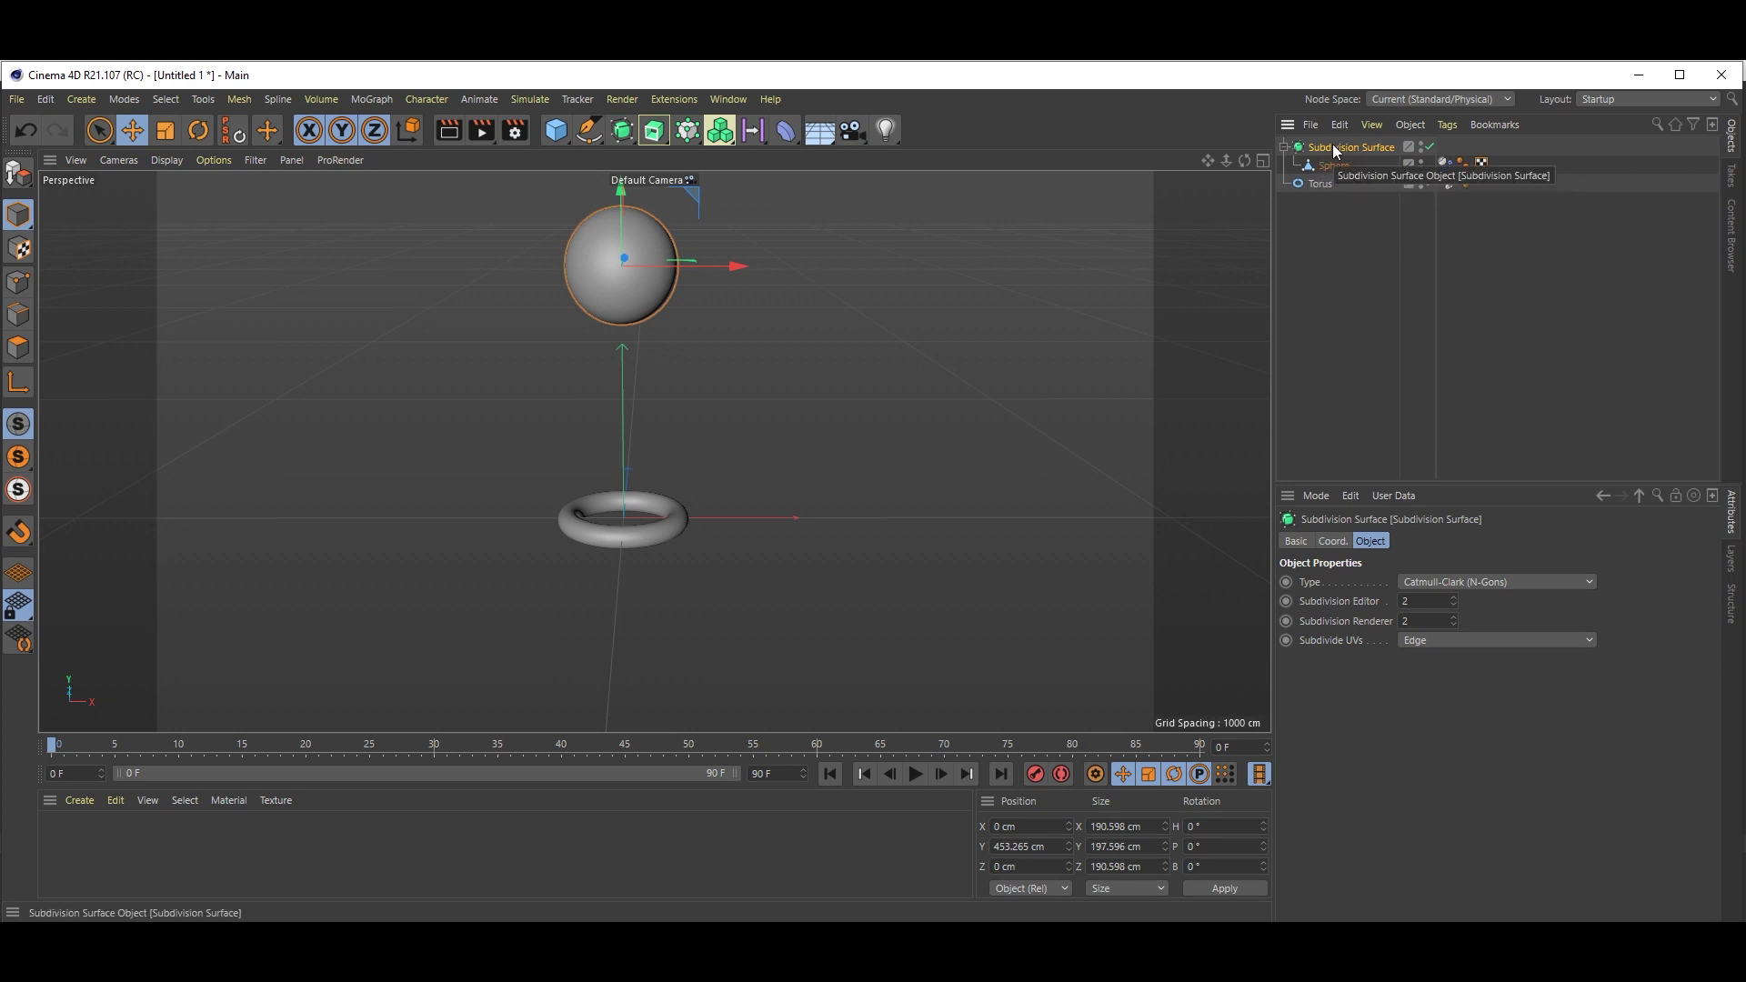
pyautogui.click(1356, 233)
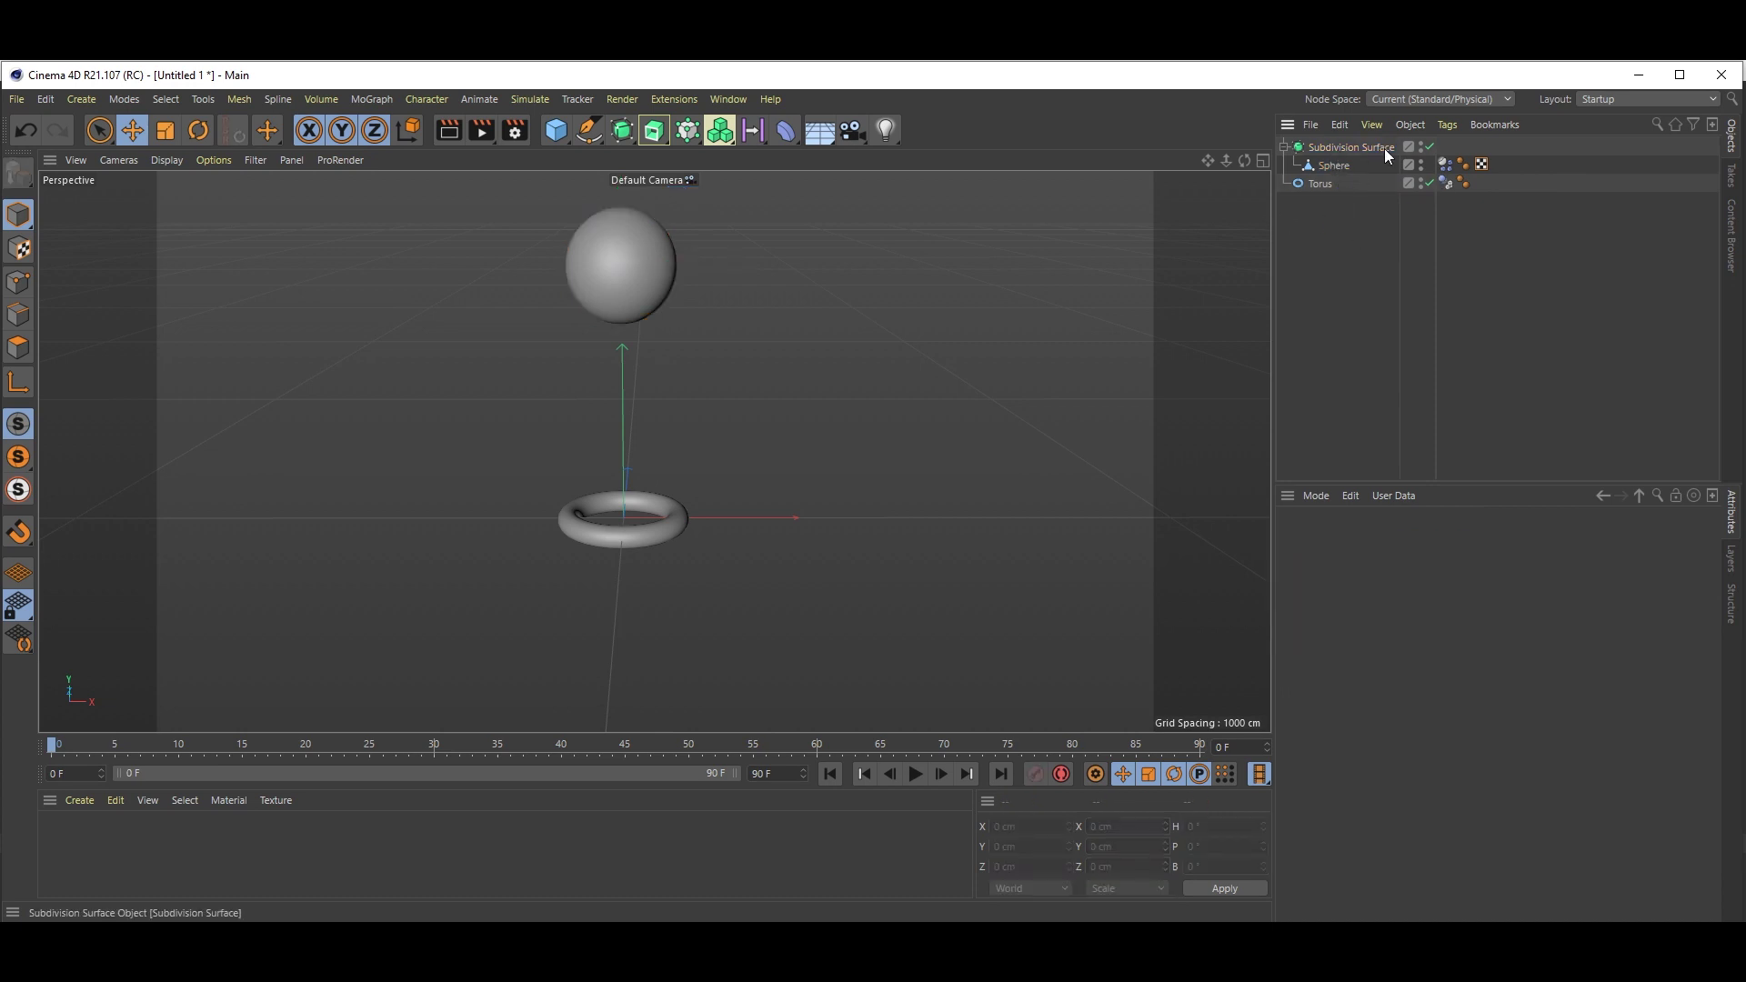
# - Play the timeline so the subdivided sphere starts falling toward the torus
pyautogui.click(915, 775)
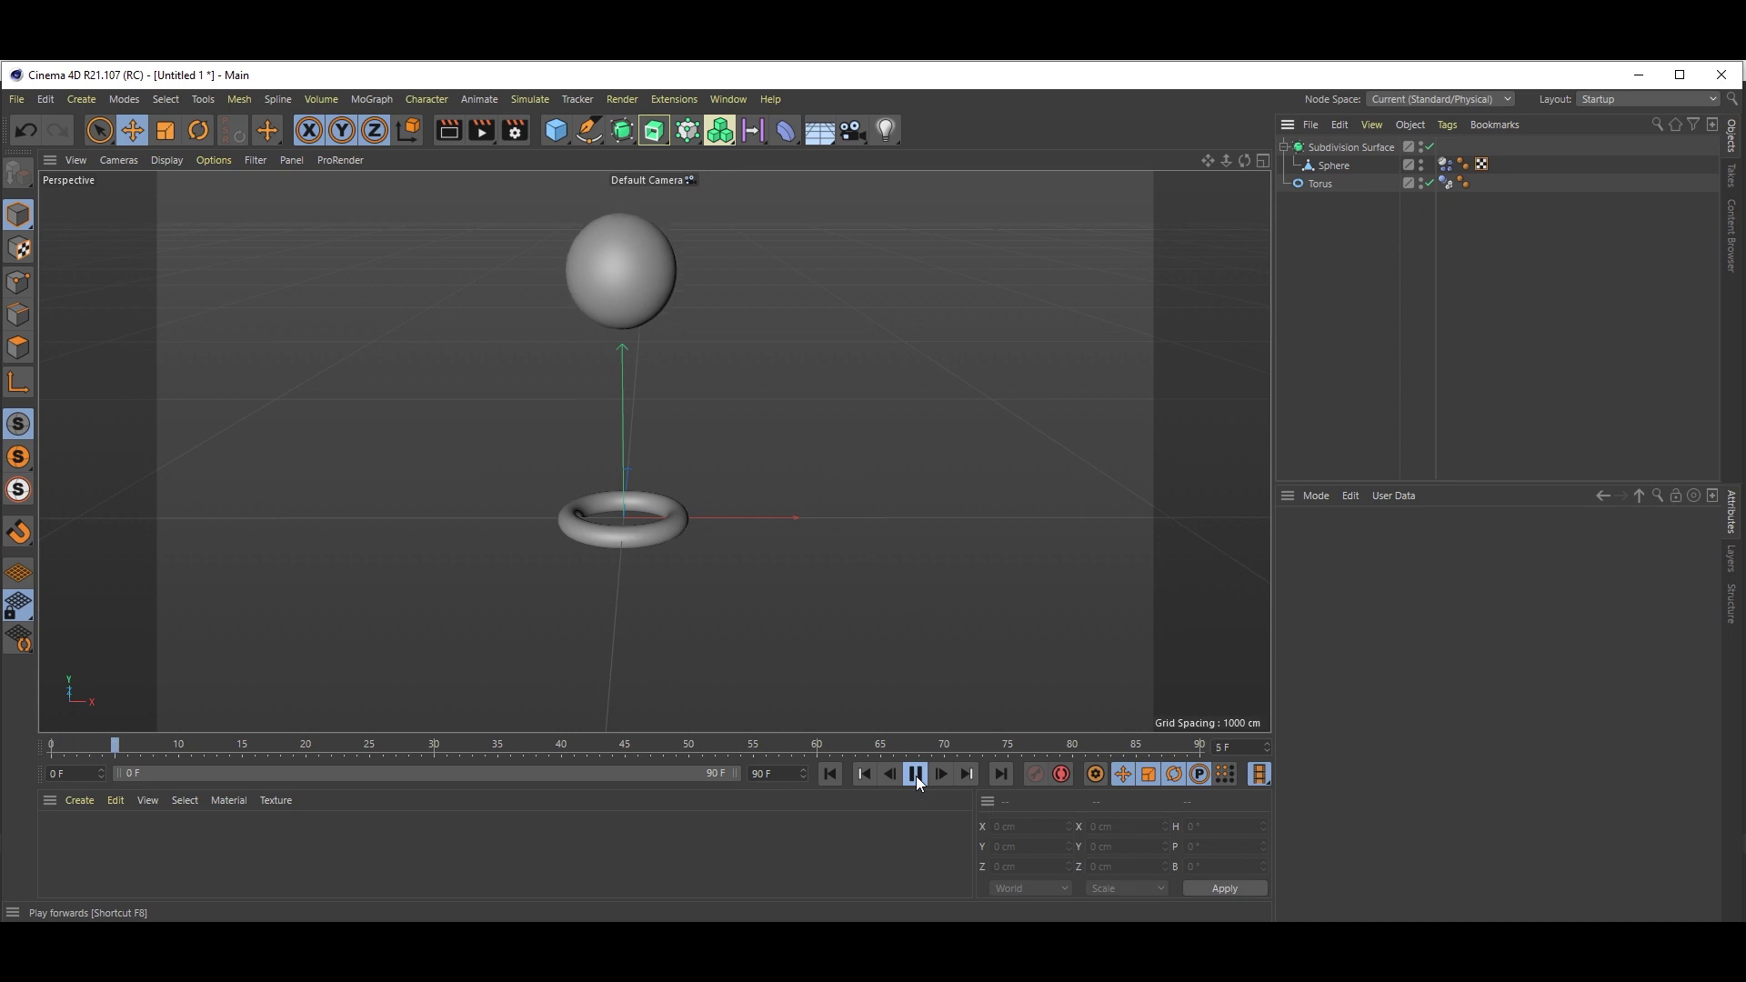